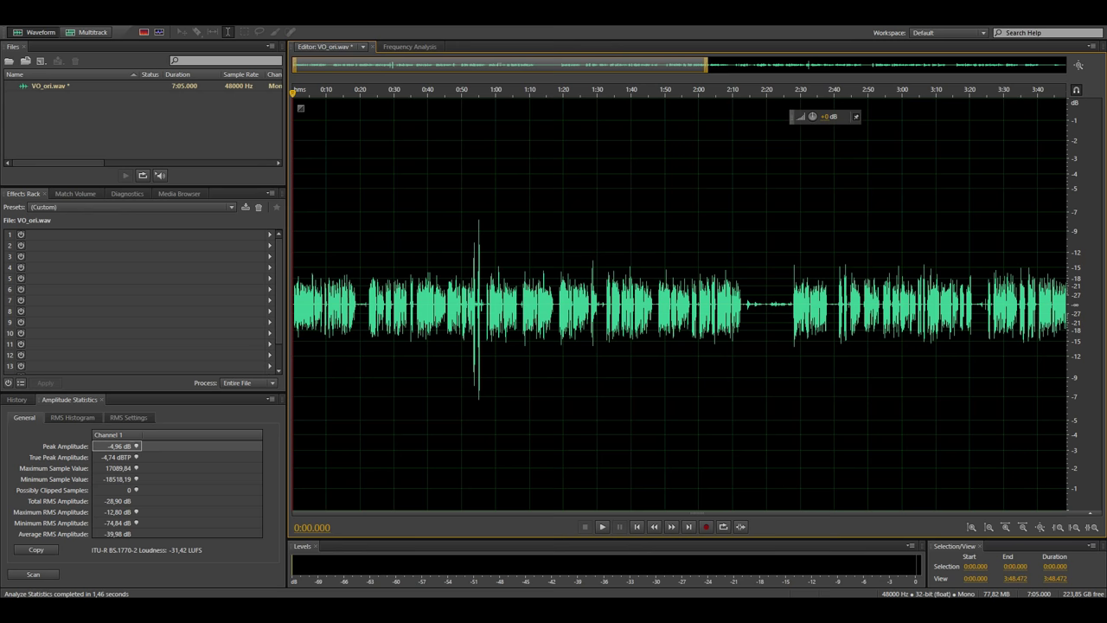
Step: Apply the 1_VO_lowcut rack preset to the voiceover
click(186, 206)
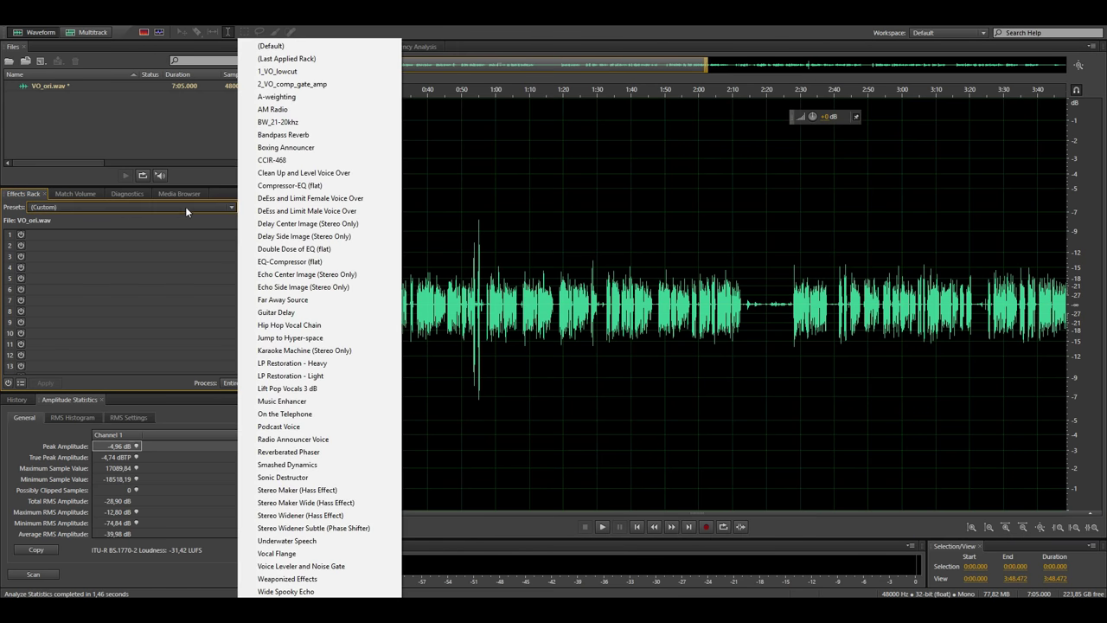
click(276, 71)
click(45, 382)
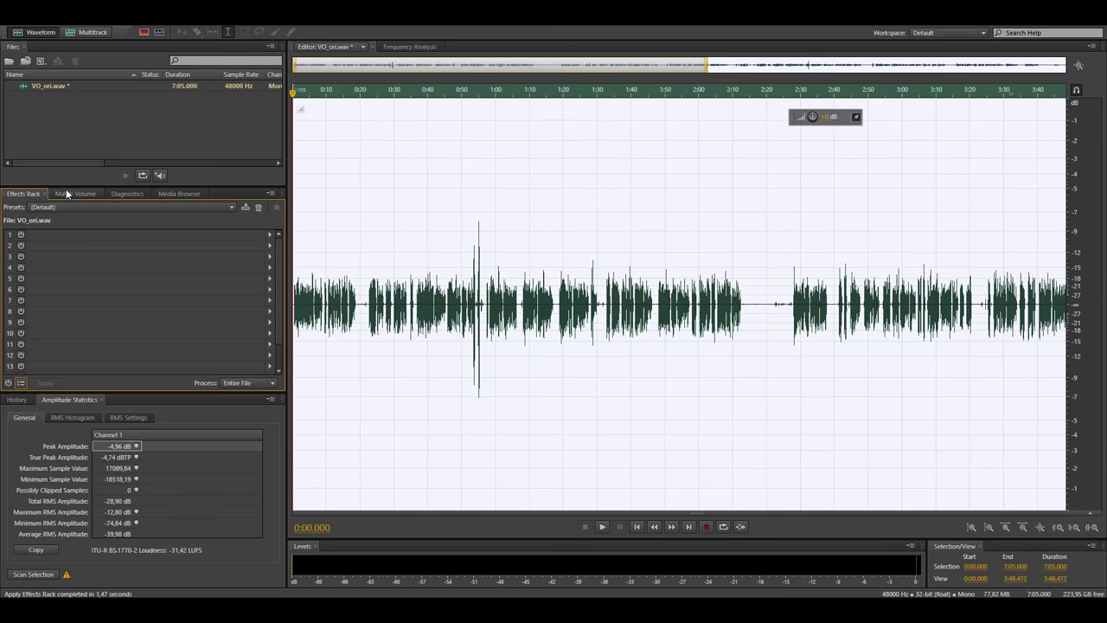
Step: Add VO_ori.wav to Match Volume and run loudness matching
click(71, 193)
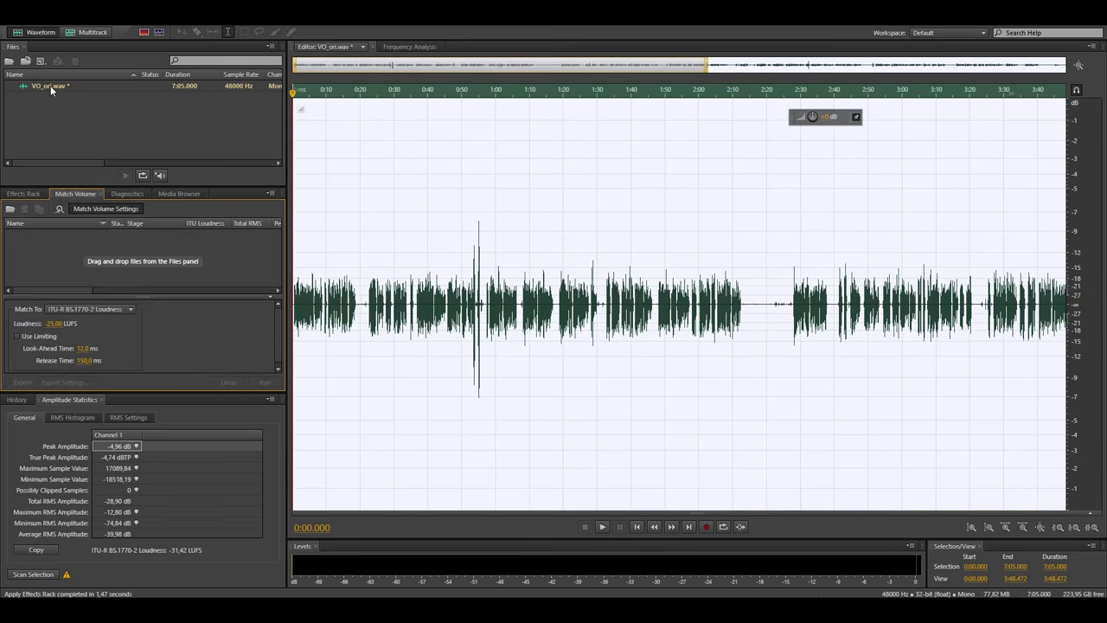
drag(50, 85, 59, 249)
click(262, 382)
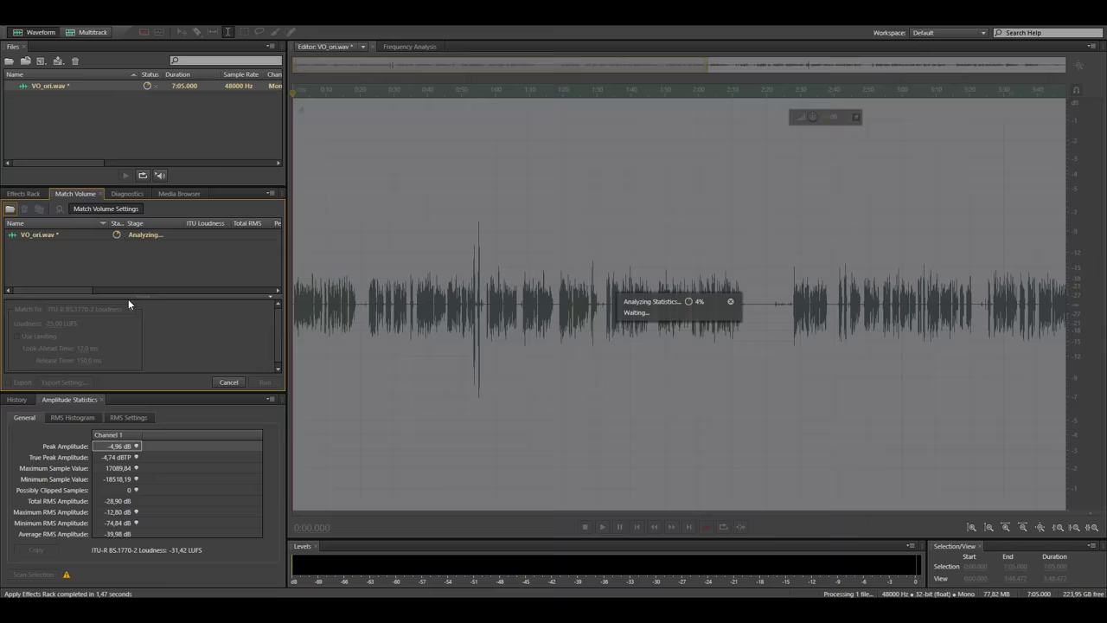
Step: Apply the 2_VO_comp_gate_amp rack preset to the voiceover
click(23, 193)
click(71, 206)
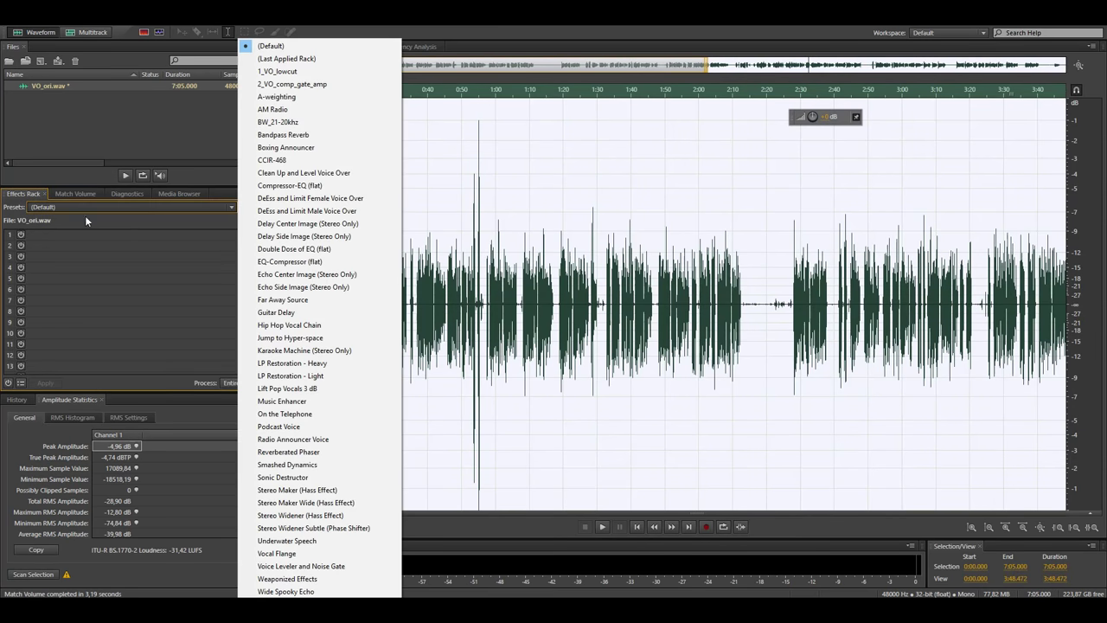
click(292, 84)
click(42, 385)
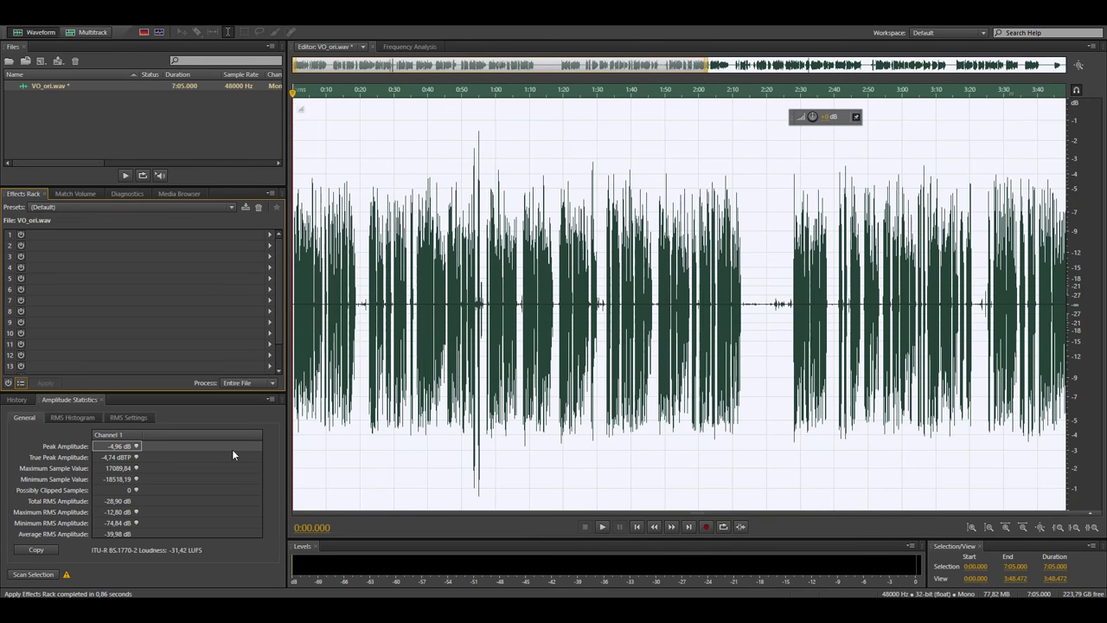
Step: Deselect the waveform, return to the file start, and undo the last rack processing
click(309, 95)
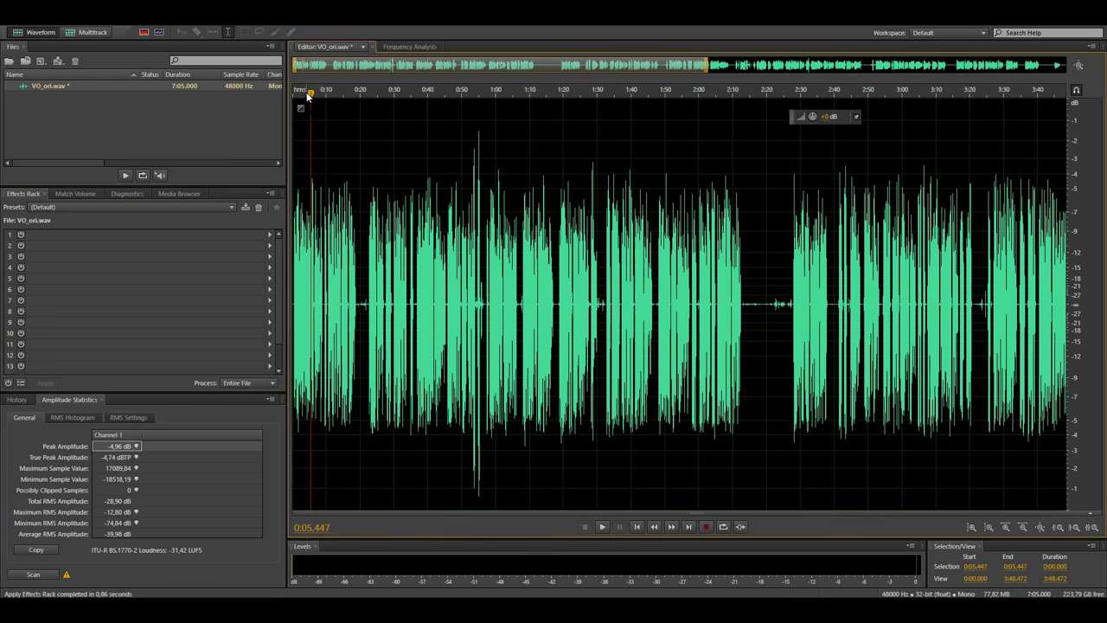
key(Home)
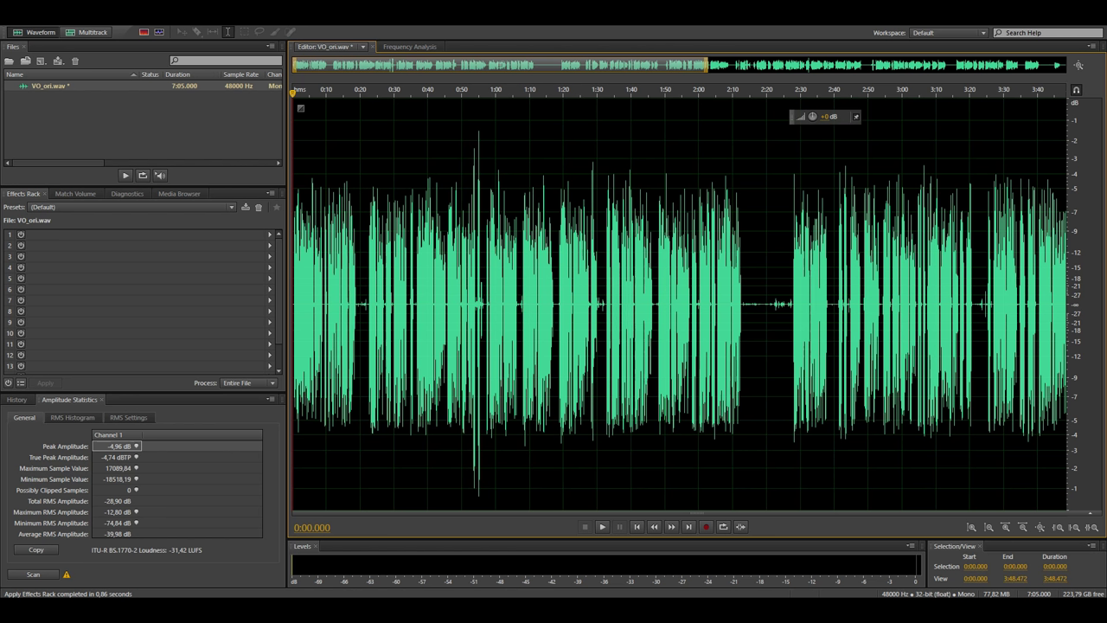
key(ctrl+z)
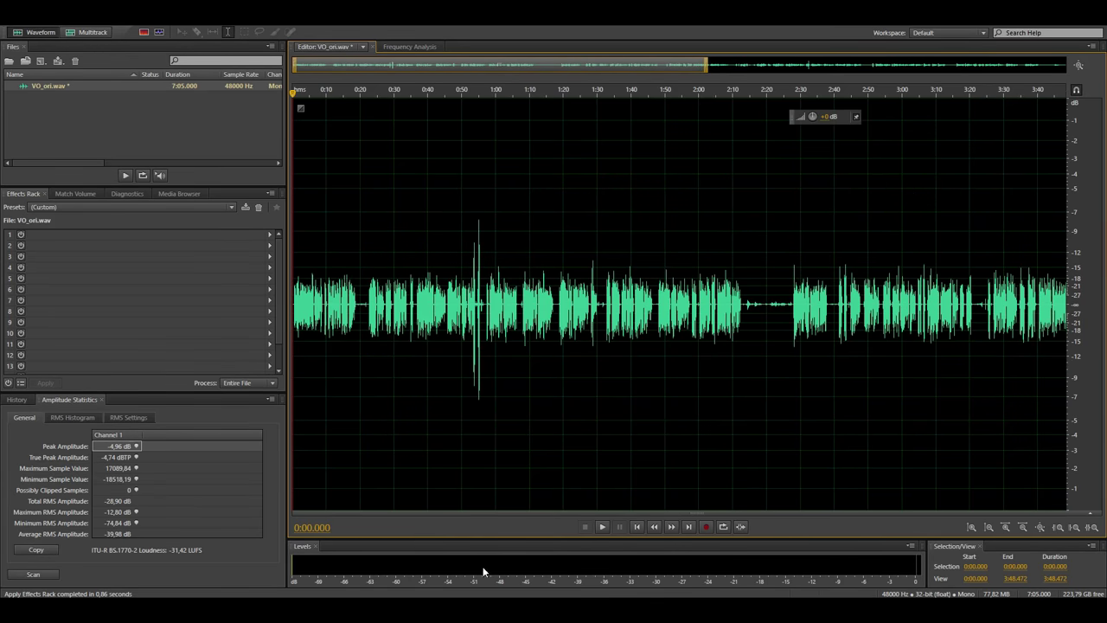
Step: Load the 1_VO_lowcut rack preset with its two FFT Filter effects
click(166, 207)
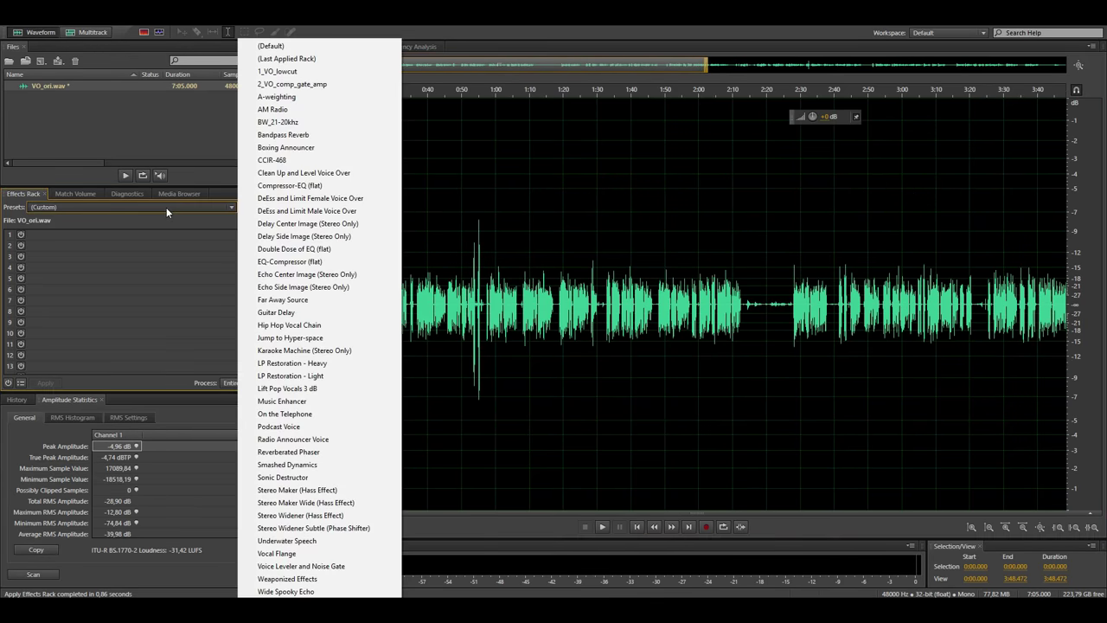
click(278, 71)
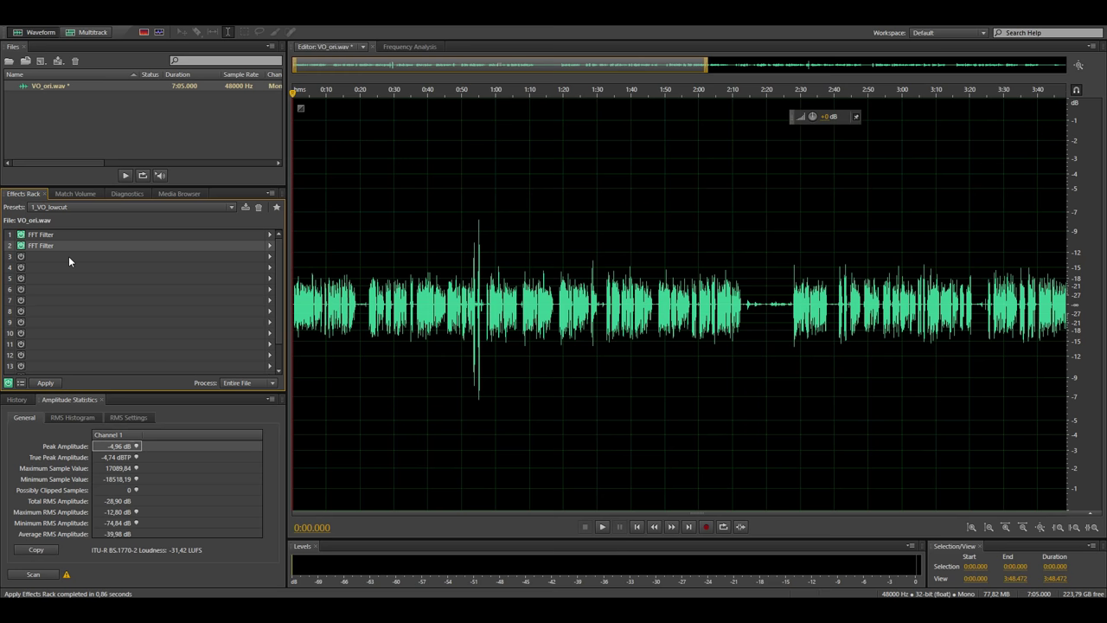
double_click(60, 235)
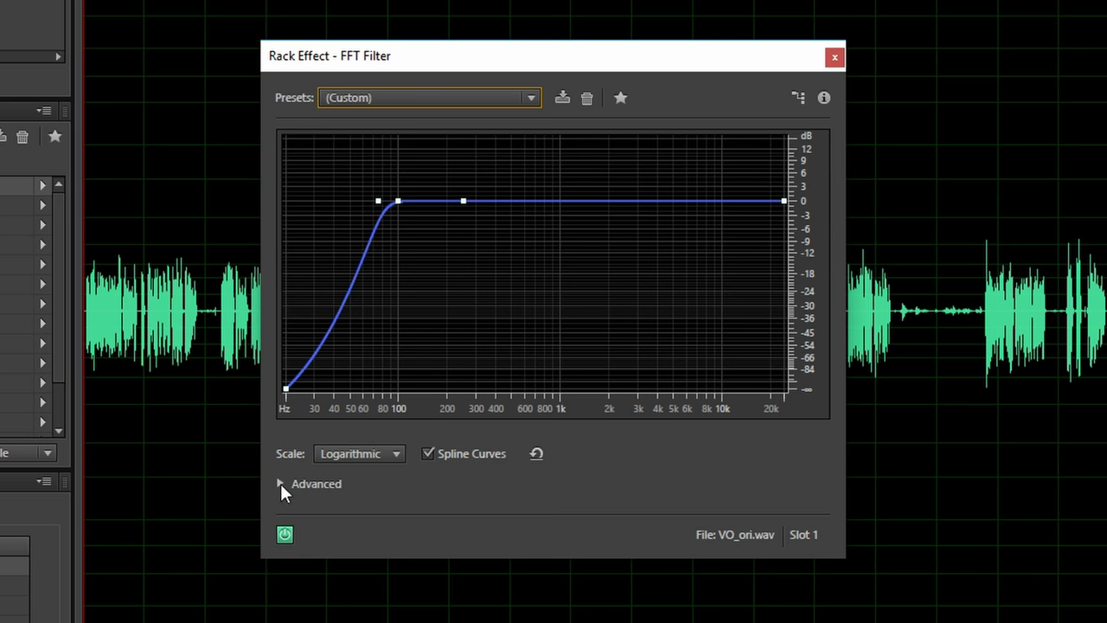
click(280, 483)
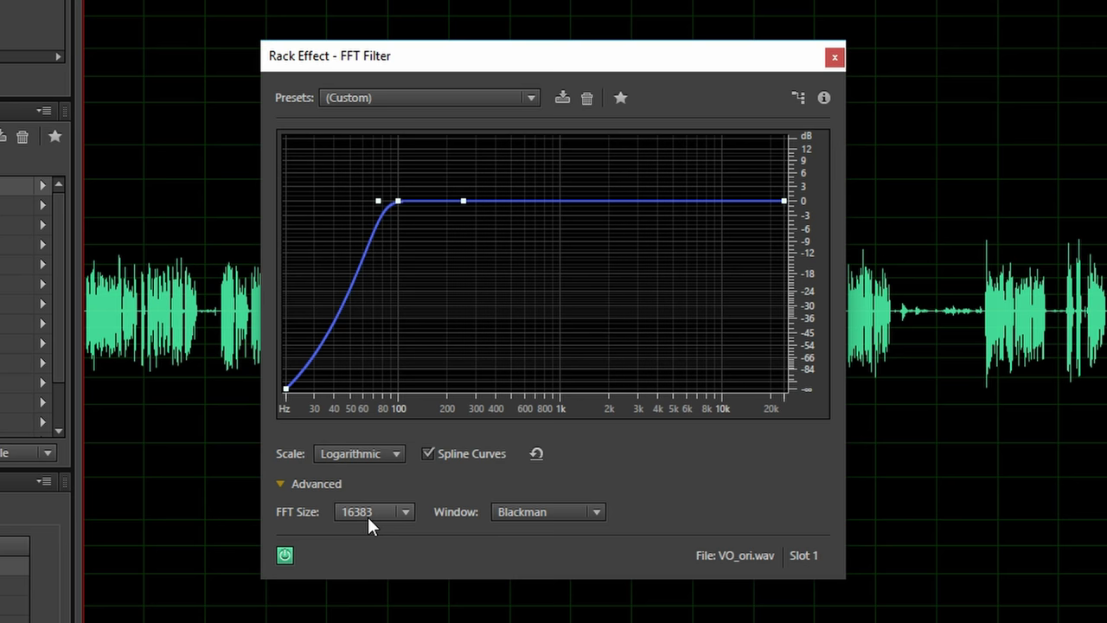
click(406, 516)
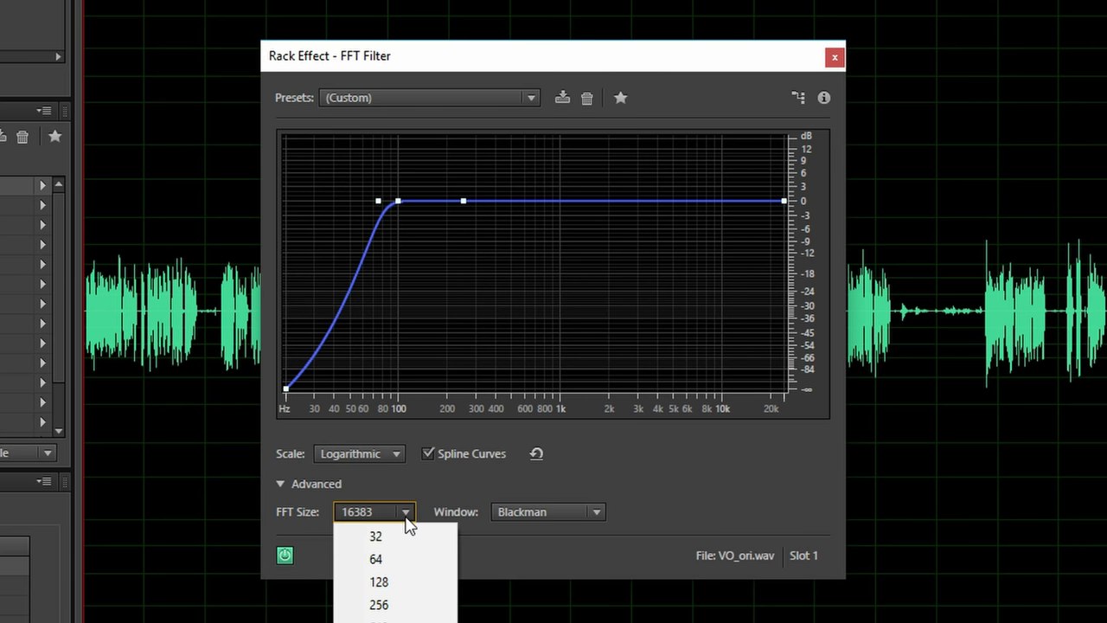
click(622, 464)
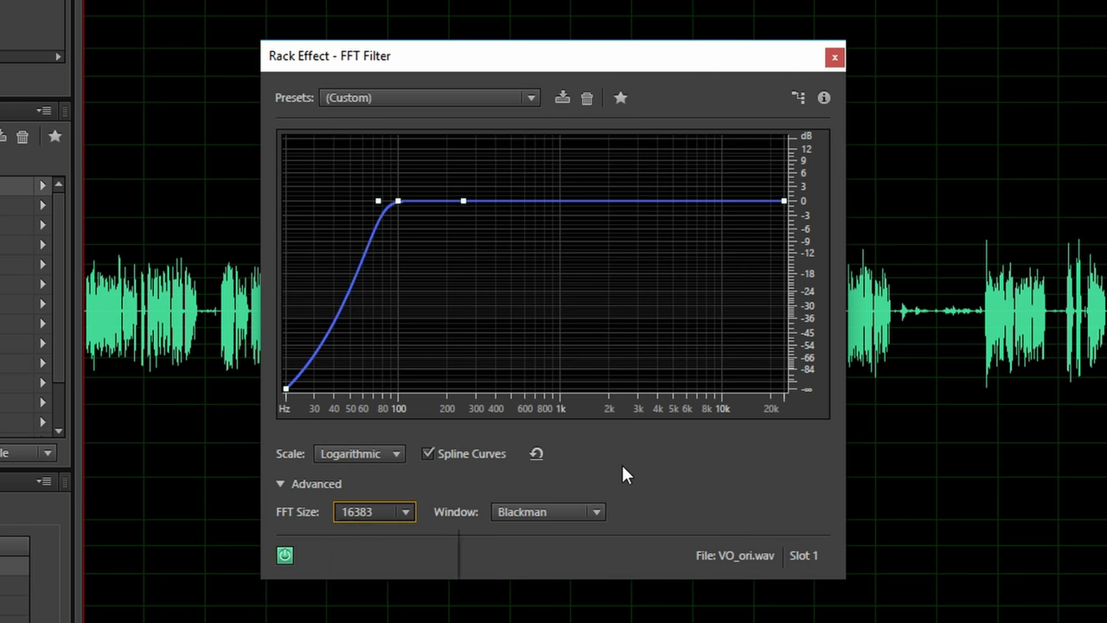
click(280, 484)
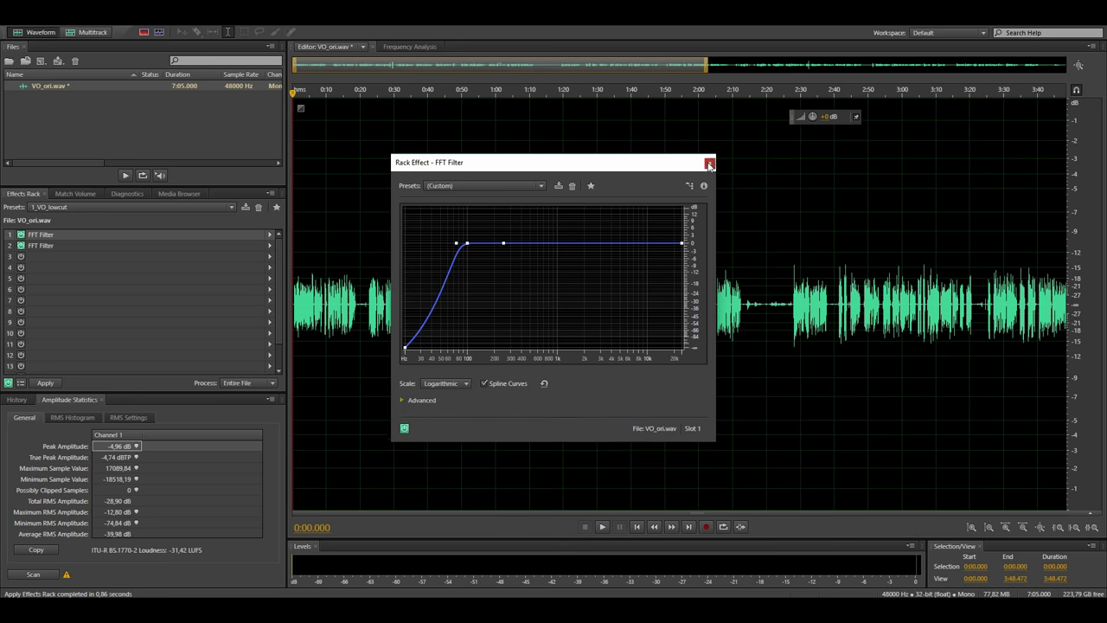
click(709, 163)
Step: Compare the voiceover with the second FFT Filter bypassed and active, leaving it on
double_click(35, 247)
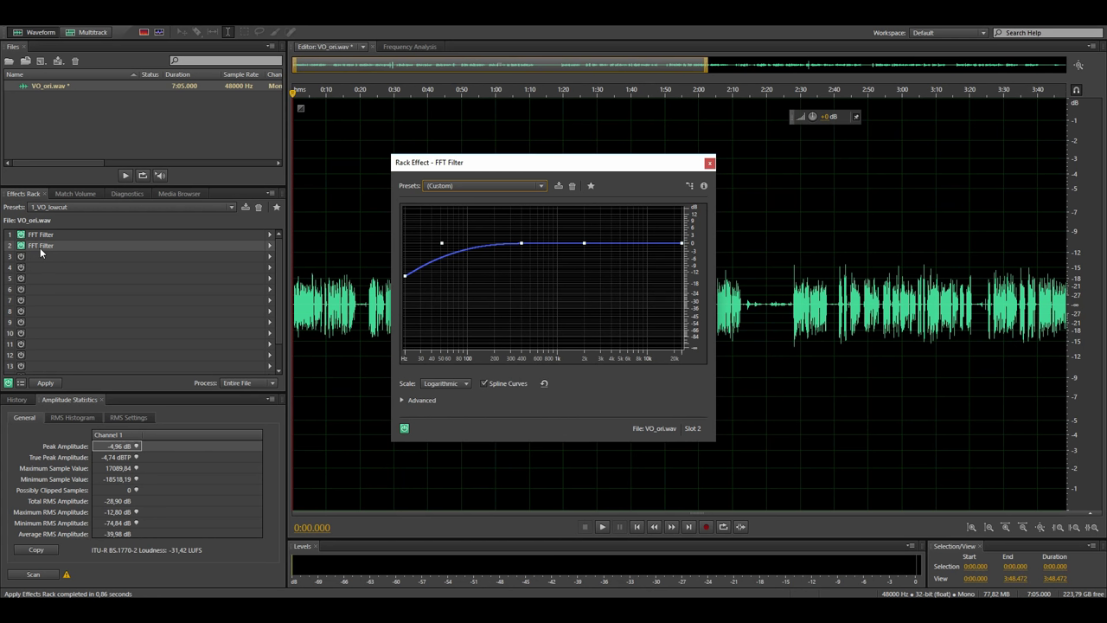
click(21, 246)
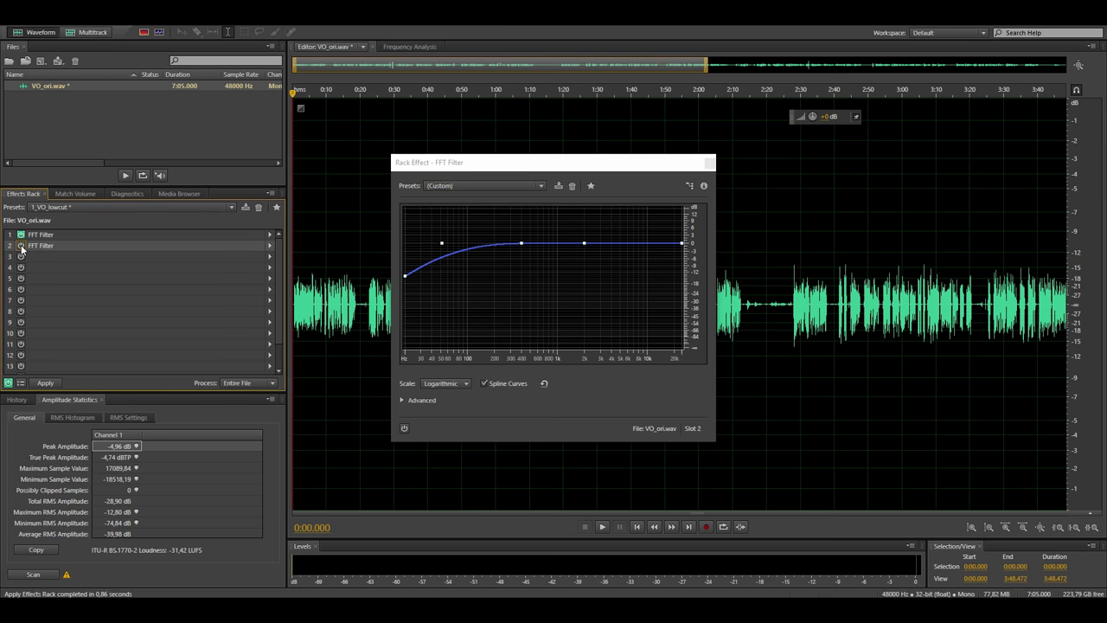
click(21, 246)
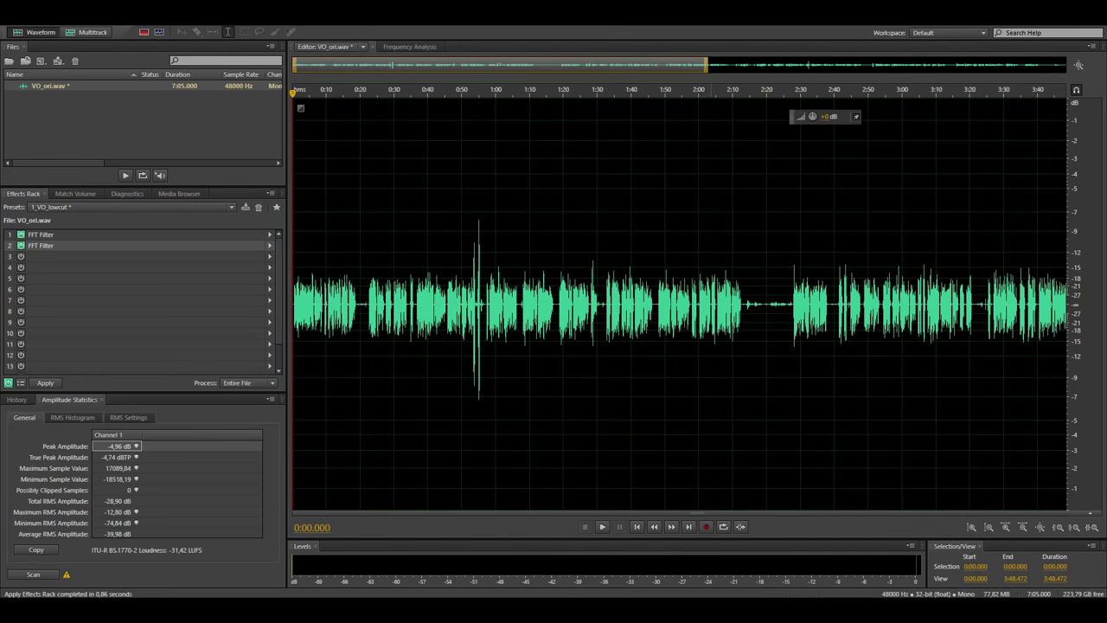
Step: Apply the two-filter low-cut rack onto VO_ori.wav
click(65, 243)
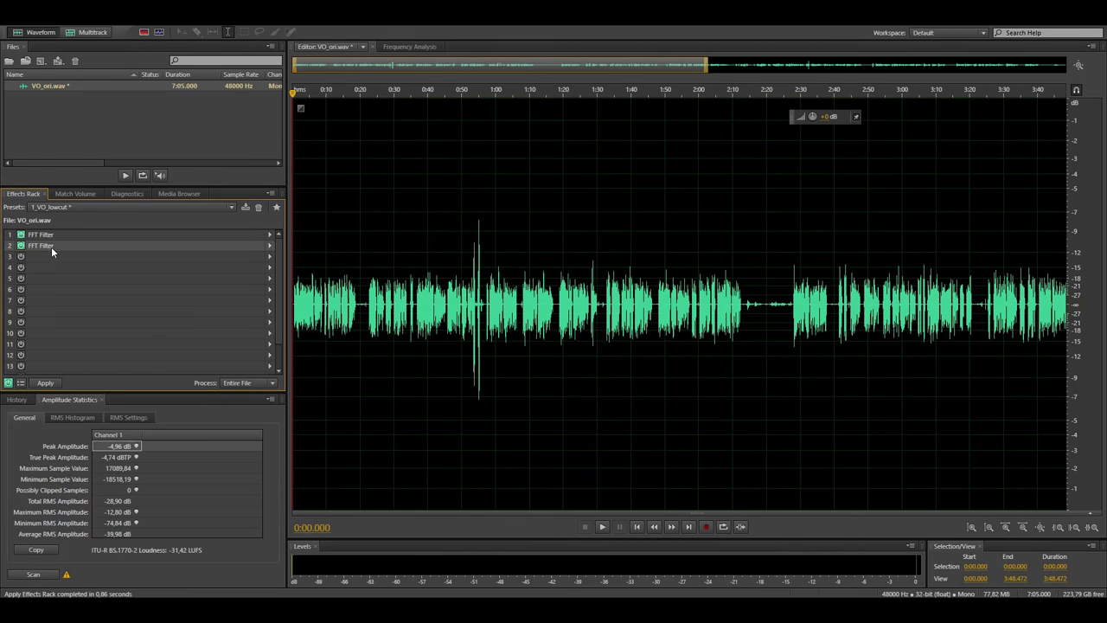
click(74, 258)
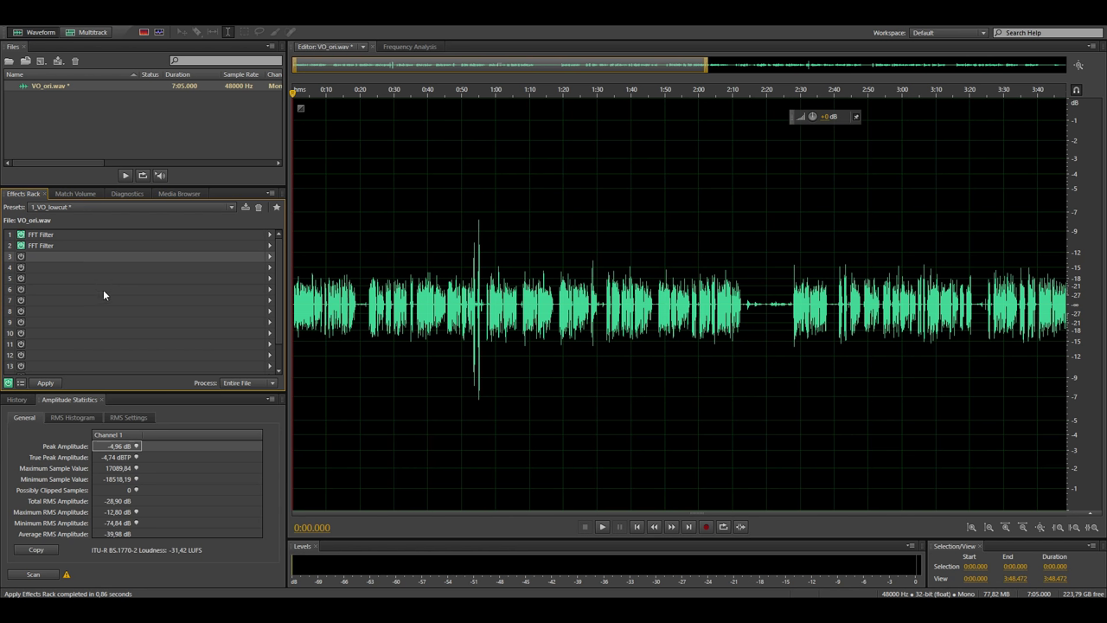
click(46, 383)
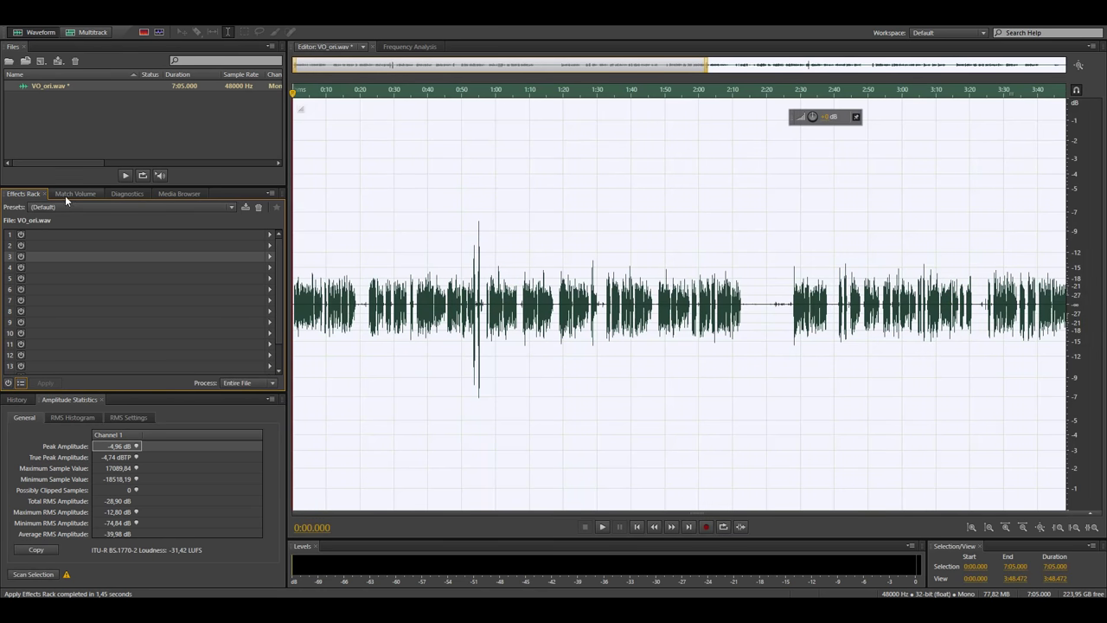
Step: Match VO_ori.wav's ITU-R BS.1770-2 loudness, entering a -22 LUFS target, and run it
click(74, 193)
drag(44, 90, 39, 240)
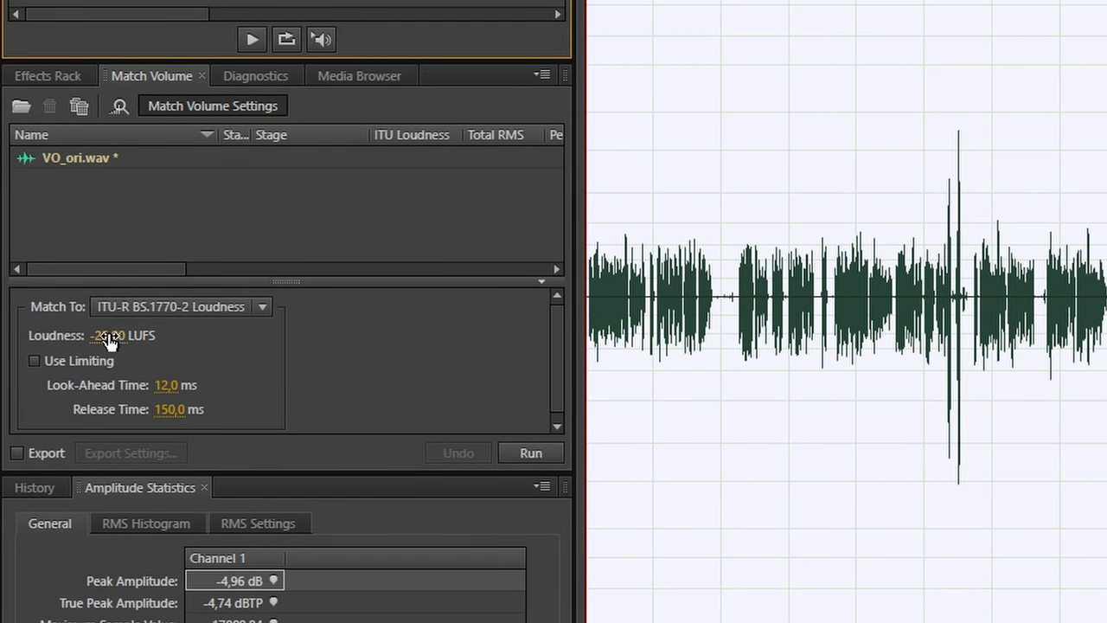
click(119, 338)
text(-22)
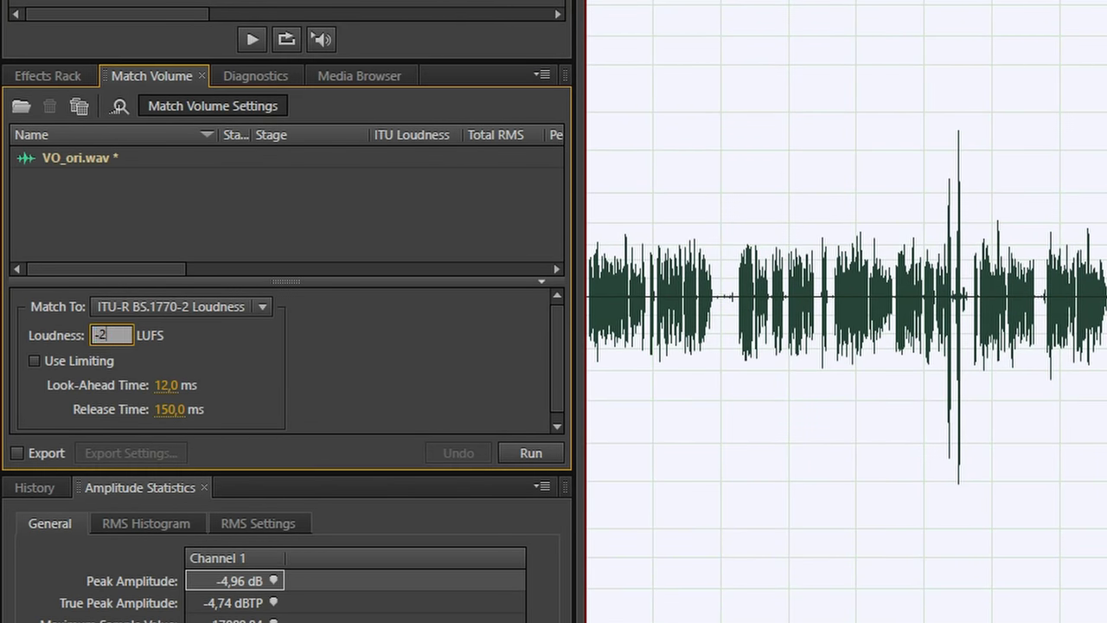
key(Return)
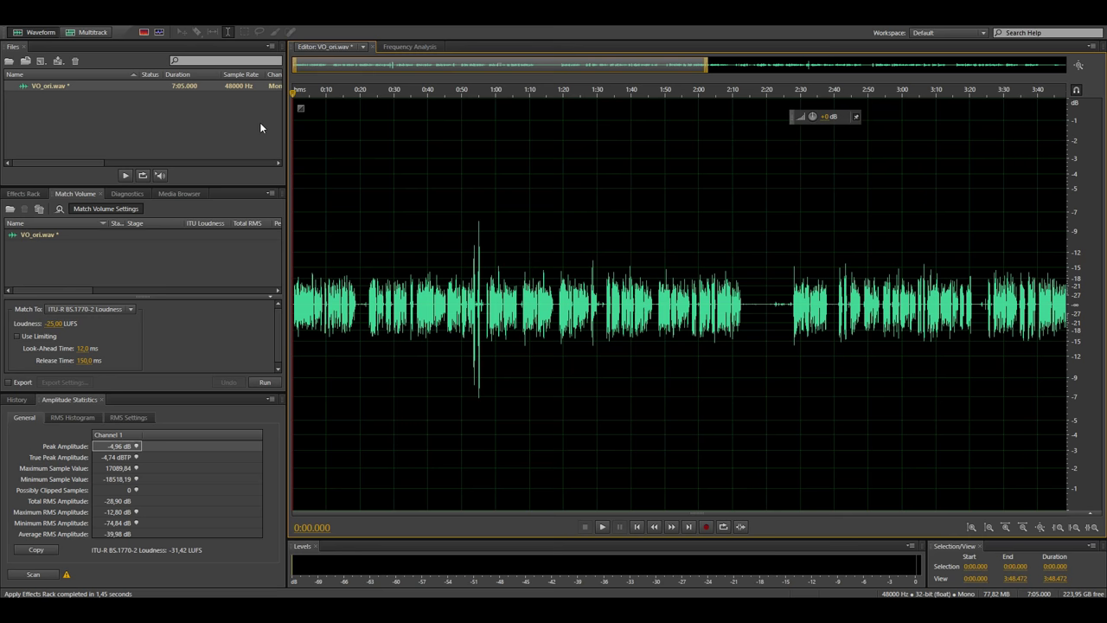
click(265, 382)
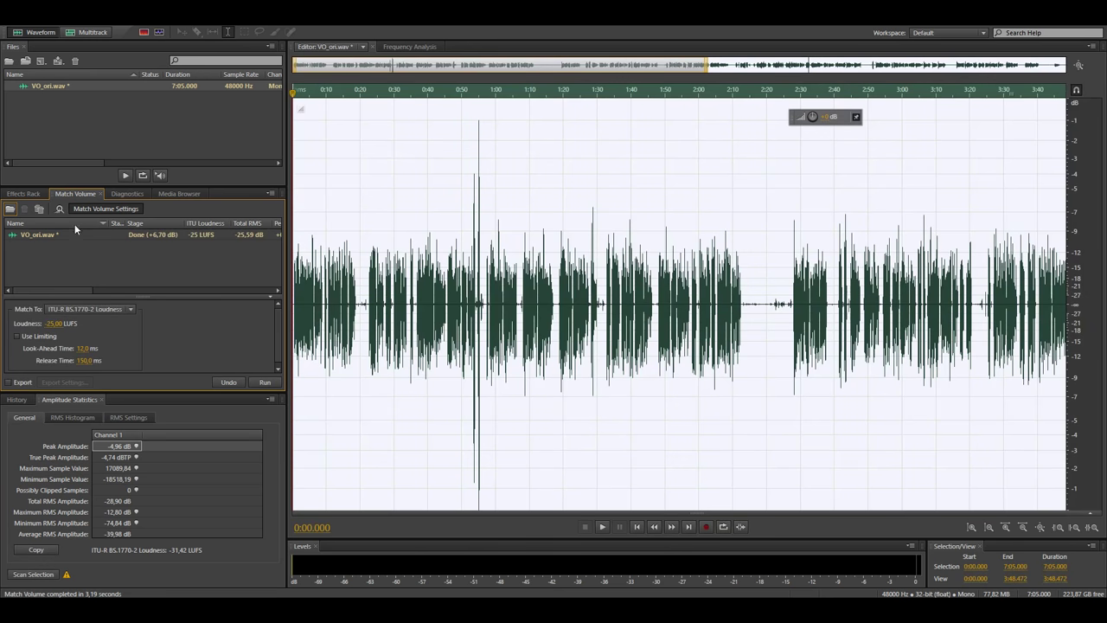
Step: Load the 2_VO_comp_gate_amp rack preset in the Effects Rack
click(32, 196)
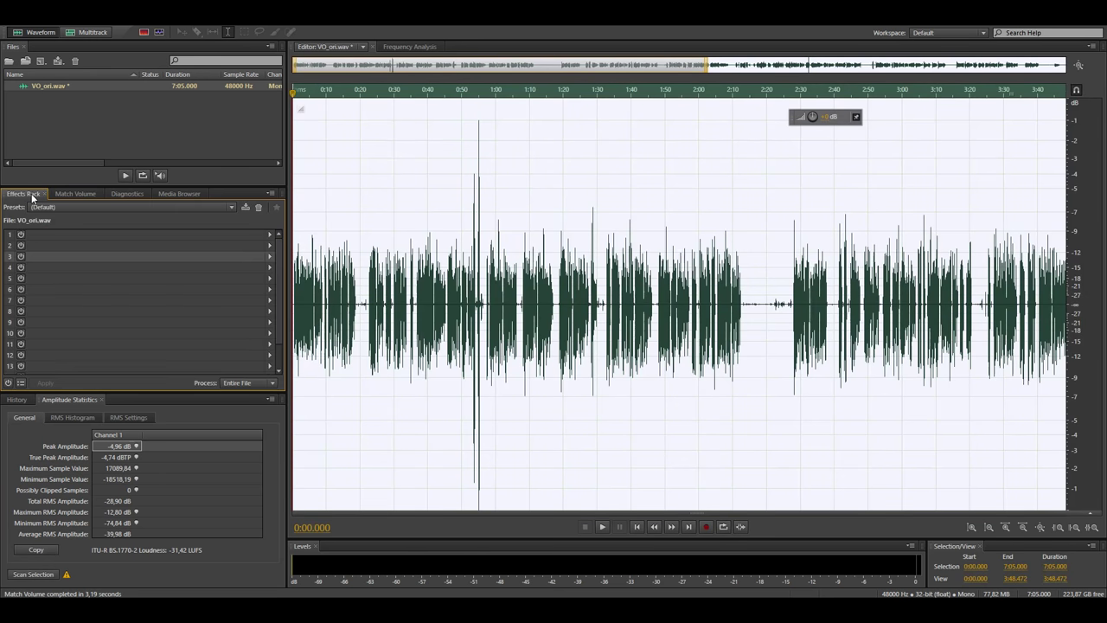
click(73, 209)
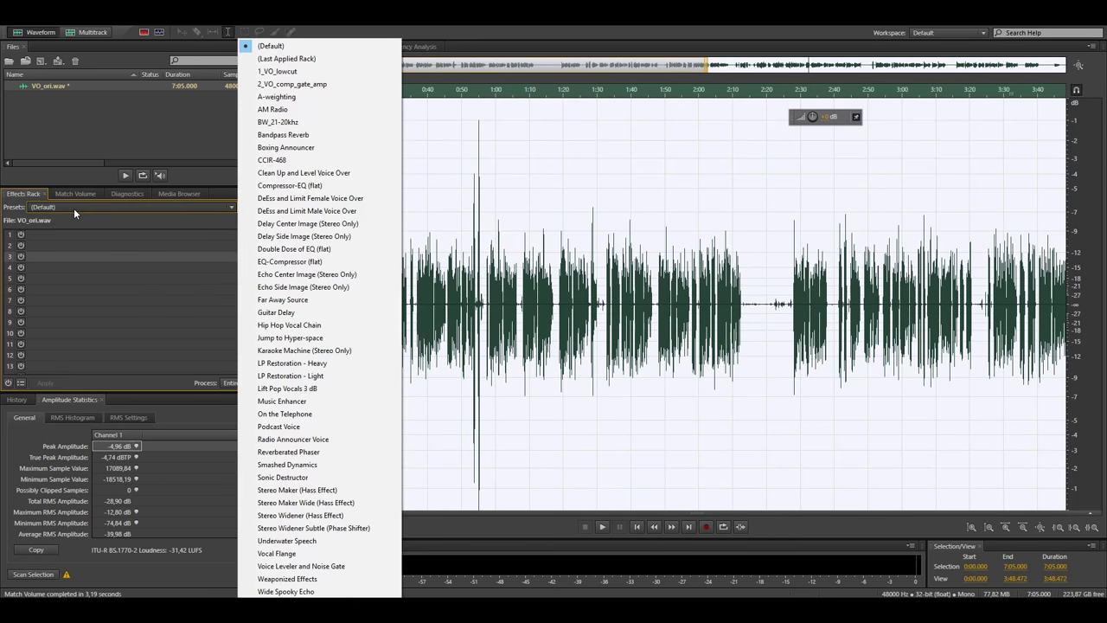
click(290, 85)
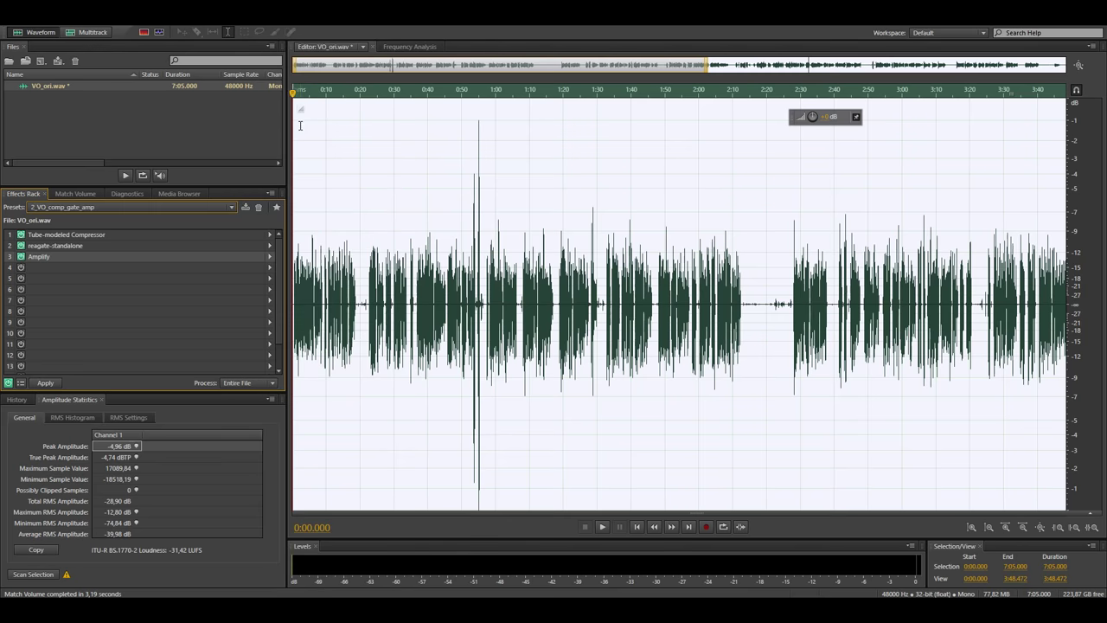
Step: Deselect, park the playhead at the start, and open the Tube-modeled Compressor settings beside the waveform
click(301, 111)
click(292, 91)
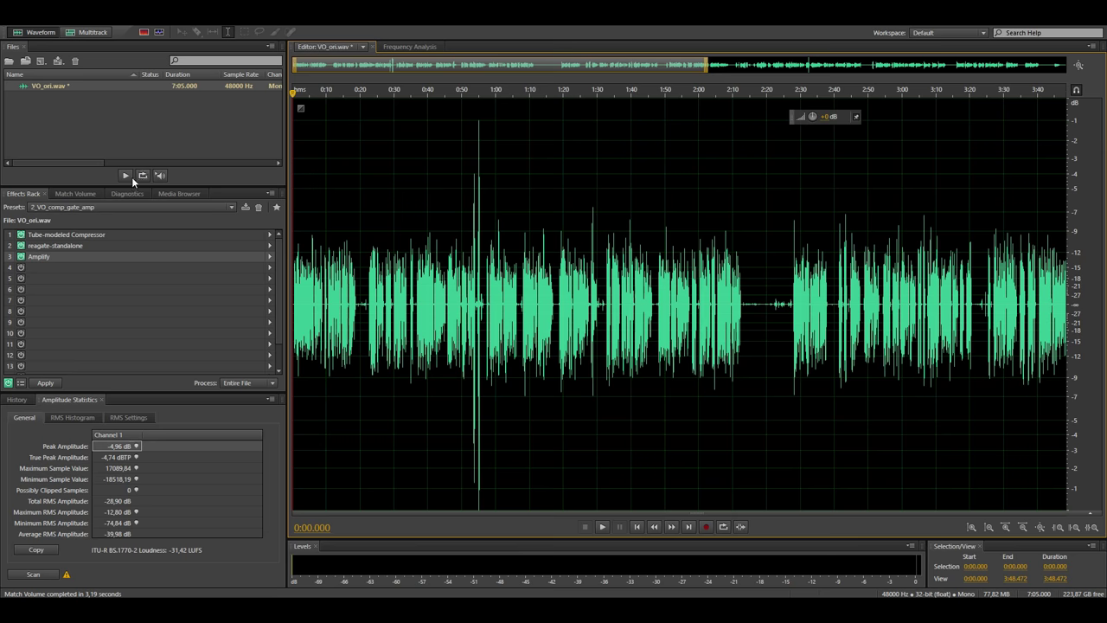
double_click(79, 236)
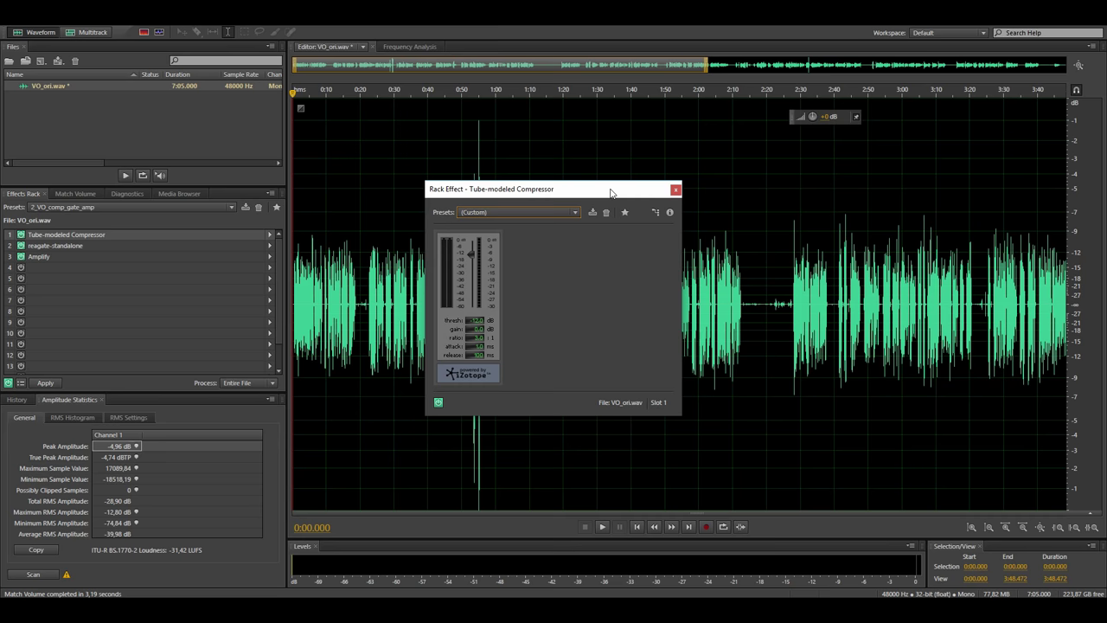
drag(611, 192, 213, 198)
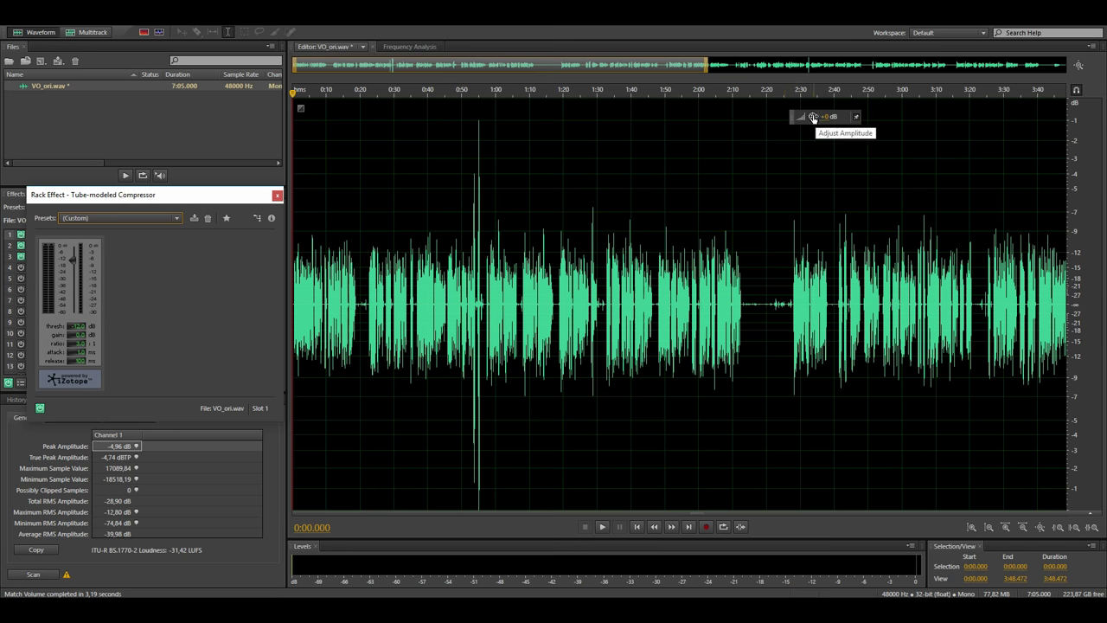
Step: Lower the voiceover's overall amplitude with the HUD knob, then close the compressor window
drag(813, 118, 819, 116)
key(ctrl+a)
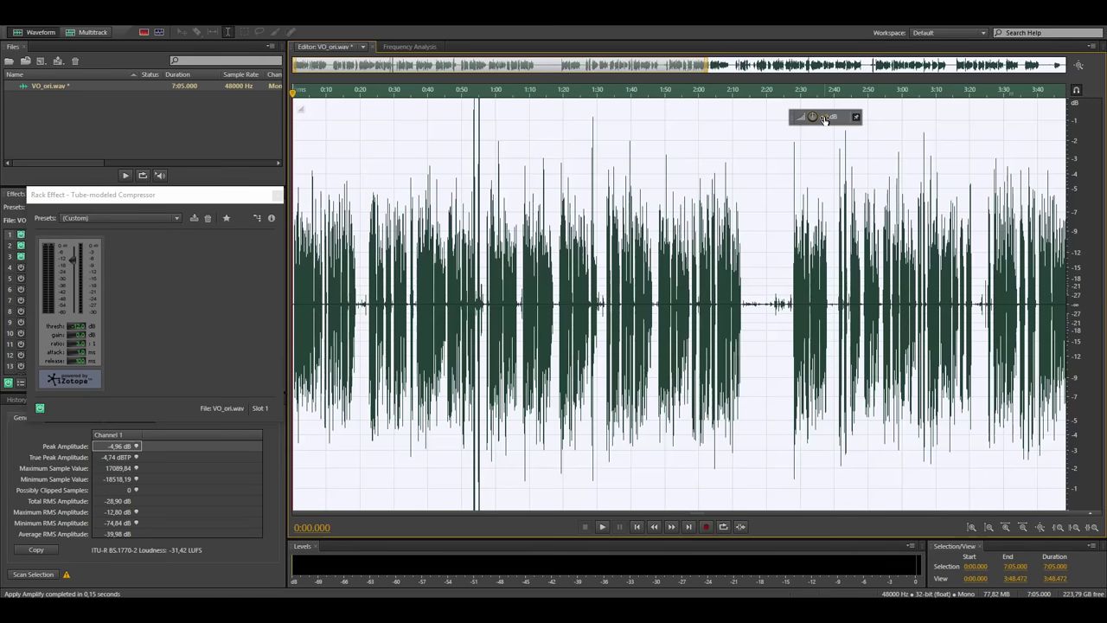
click(306, 142)
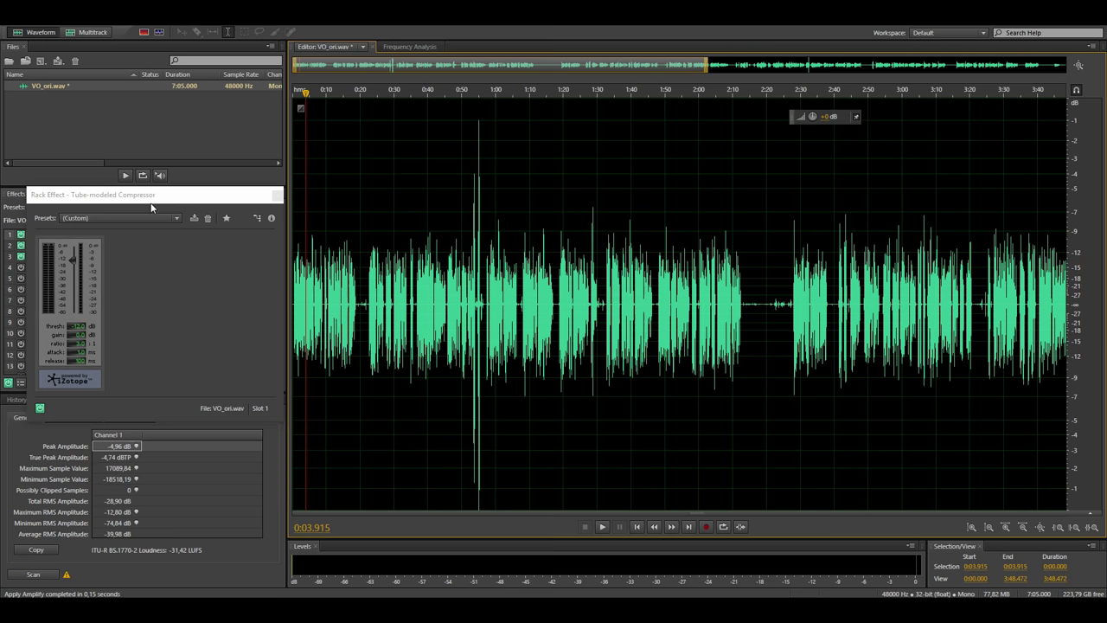
click(277, 196)
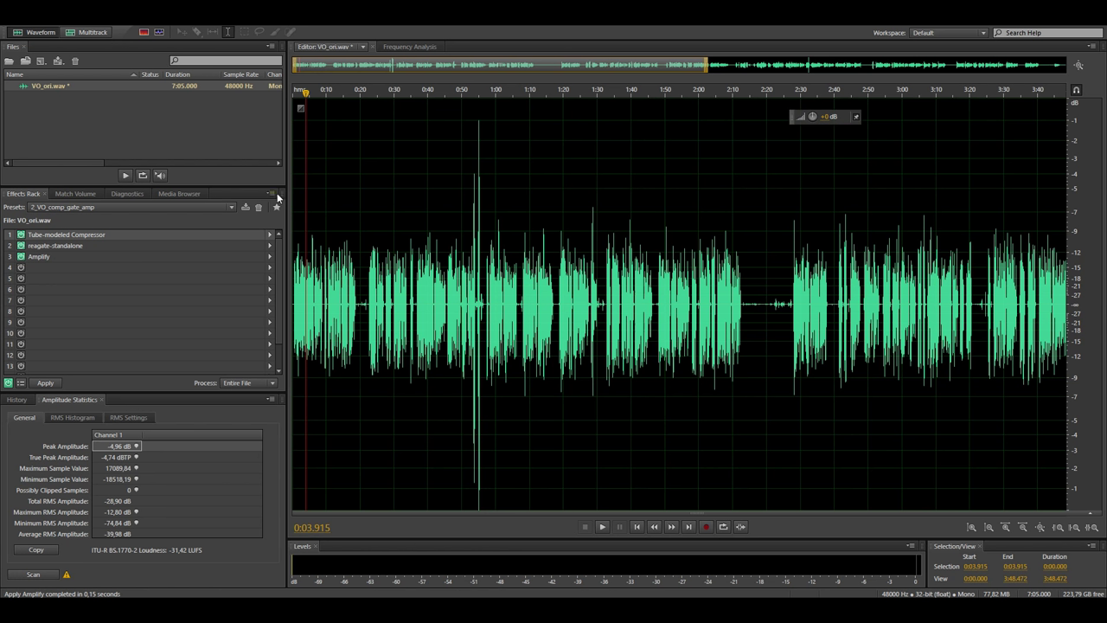
Step: Review the compressor, then the reagate-standalone gate's -36 dB threshold settings, and select Amplify
double_click(221, 235)
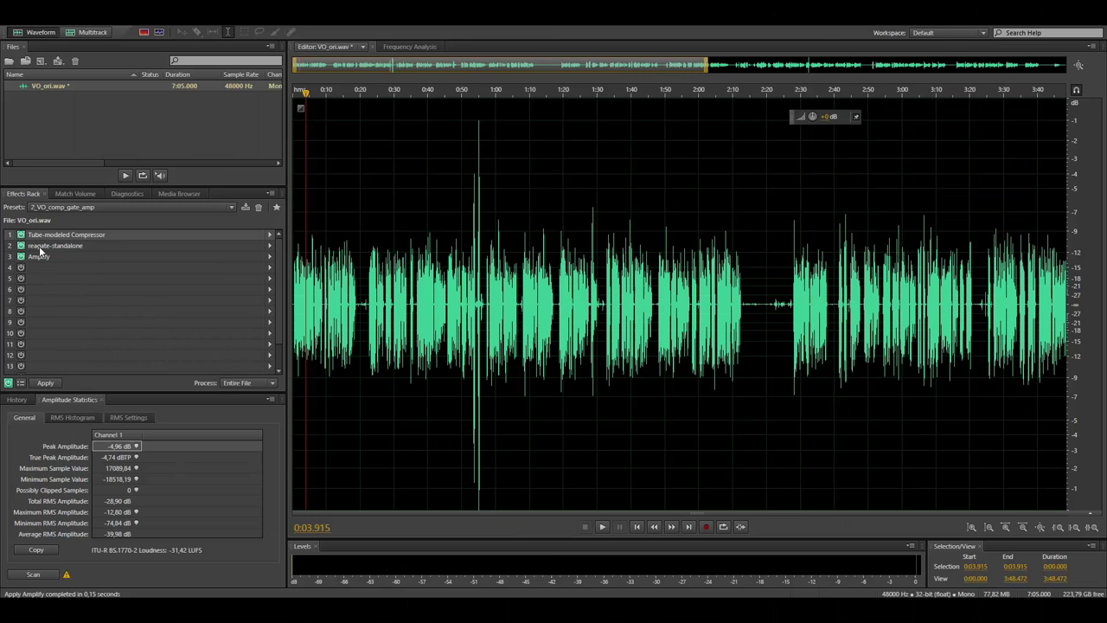
double_click(39, 246)
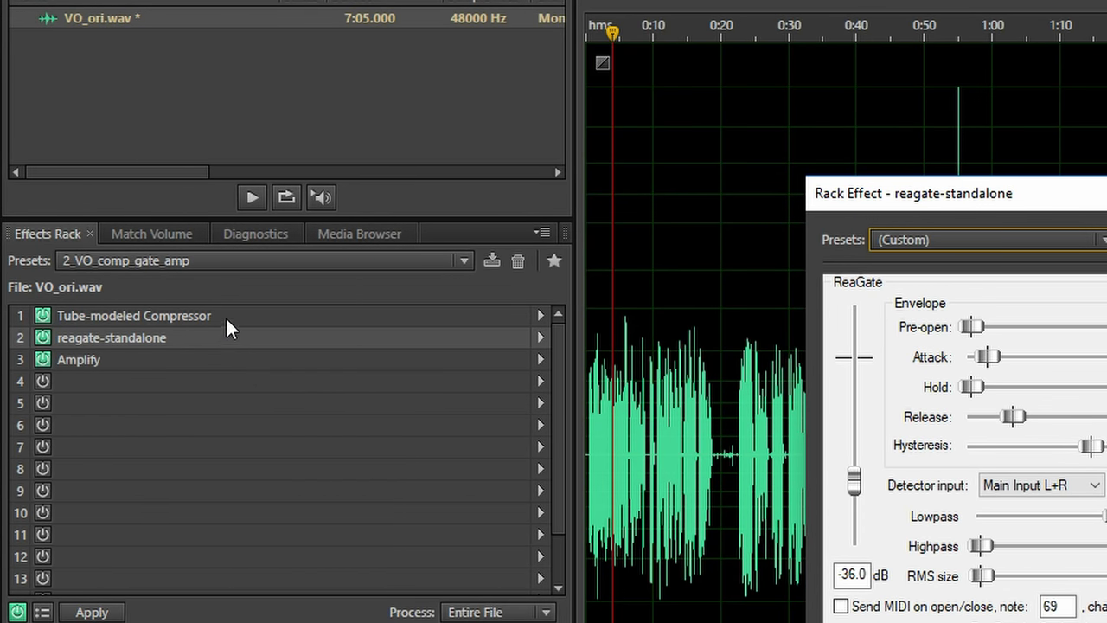
click(200, 335)
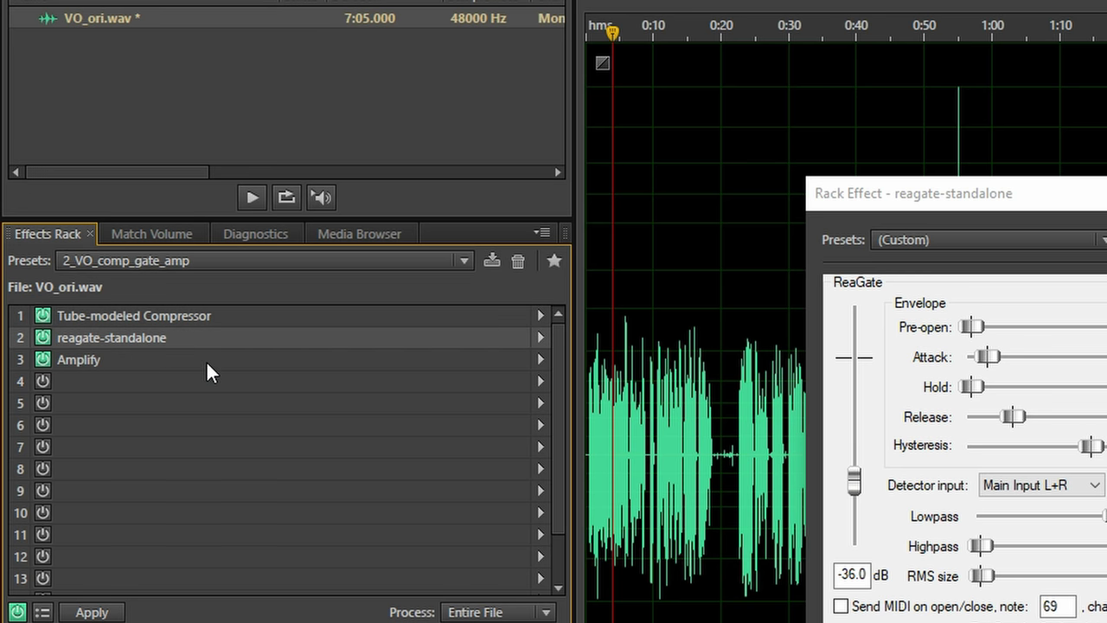
click(206, 360)
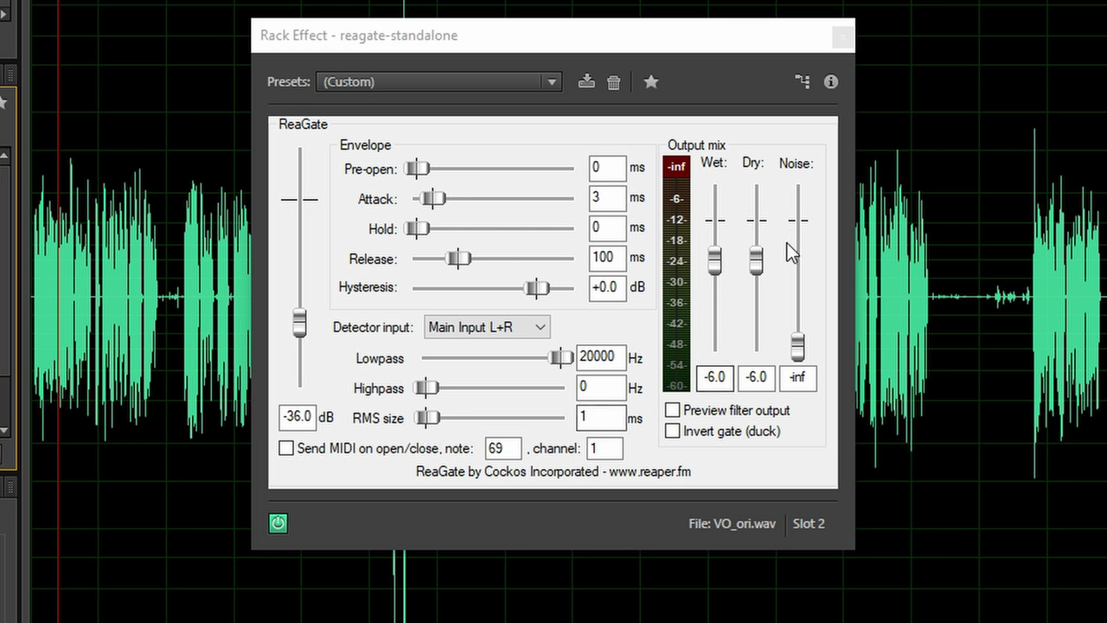
Step: Reset ReaGate to its default, then try the NoiseGate 6db @-36db and 3db @-36db presets
click(437, 82)
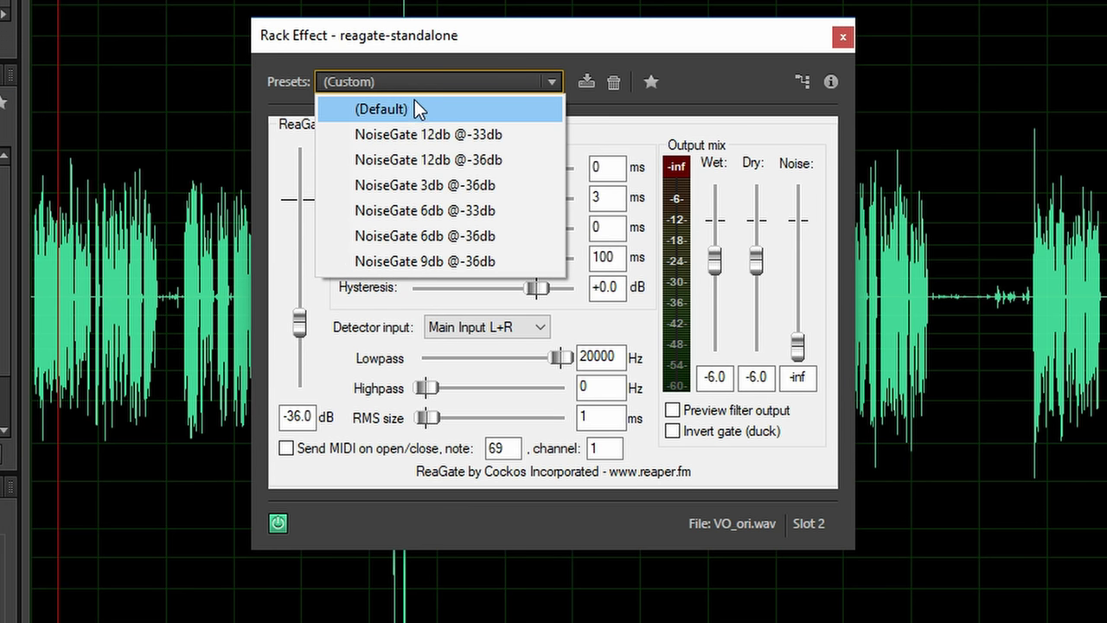
click(415, 99)
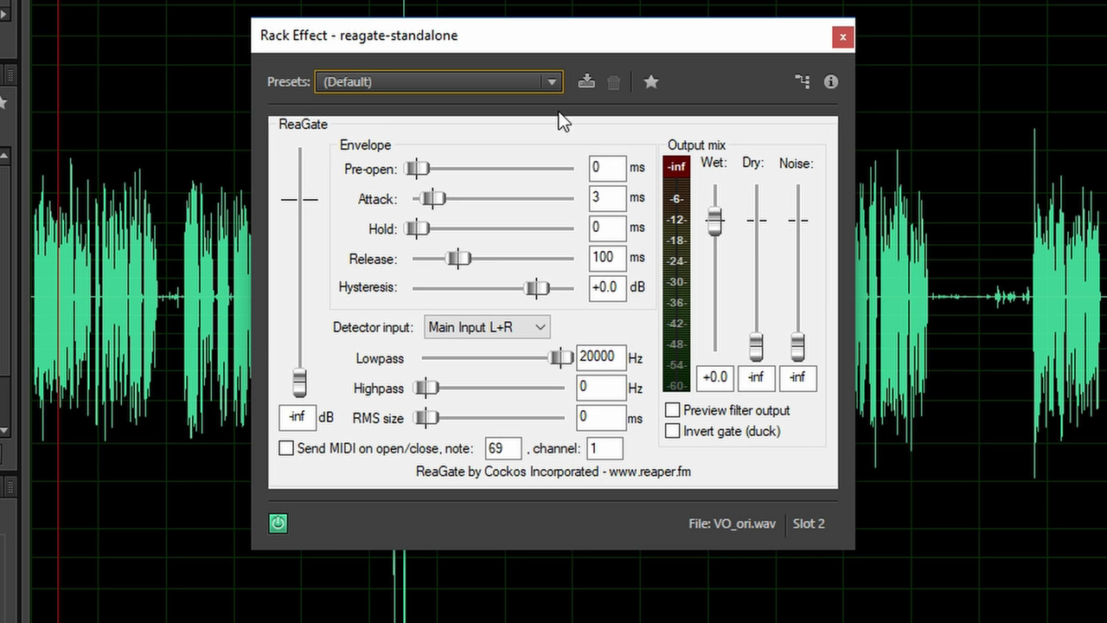
click(529, 83)
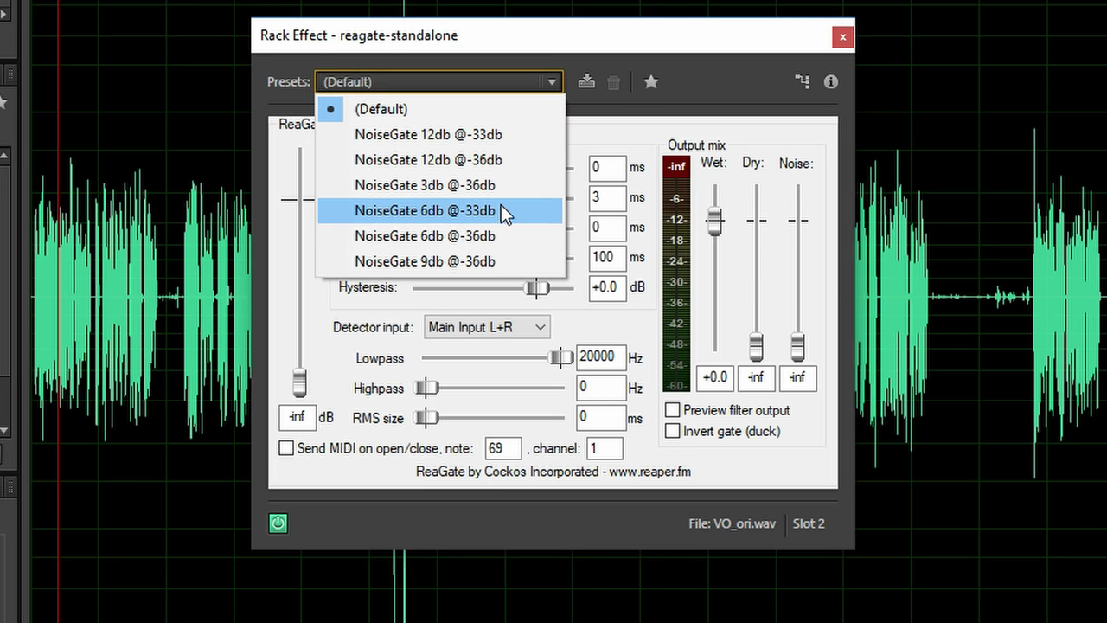
click(506, 235)
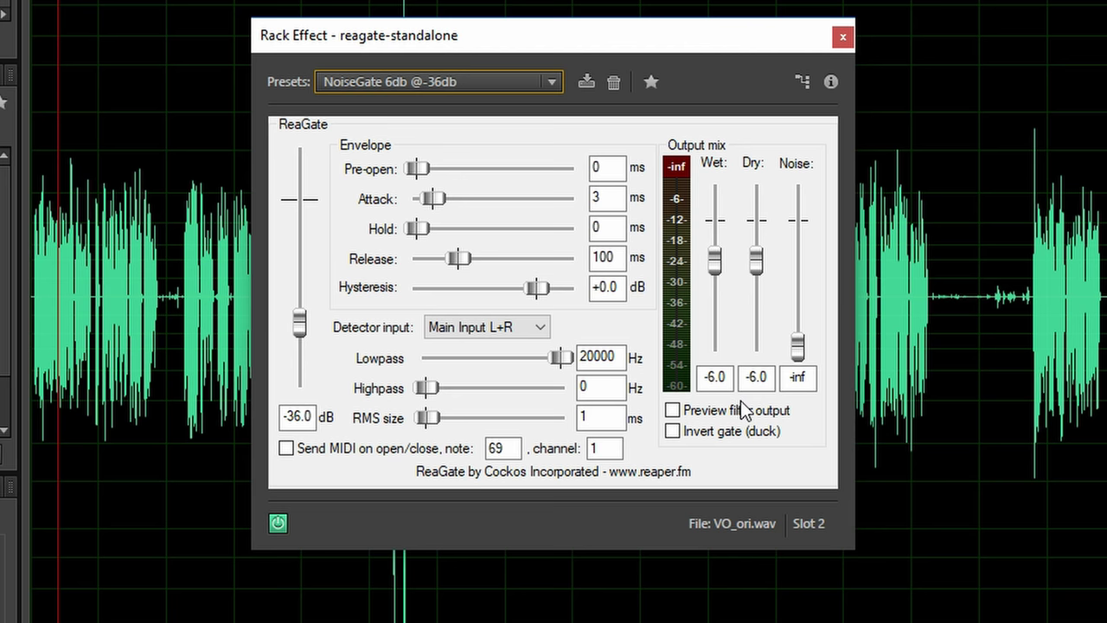
click(502, 84)
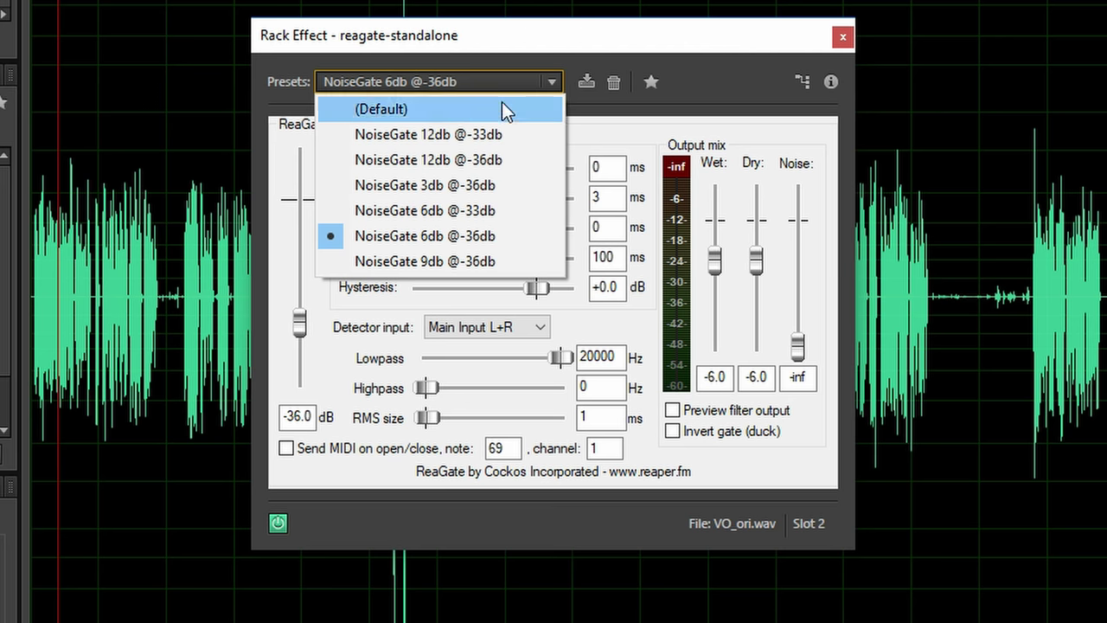
click(482, 184)
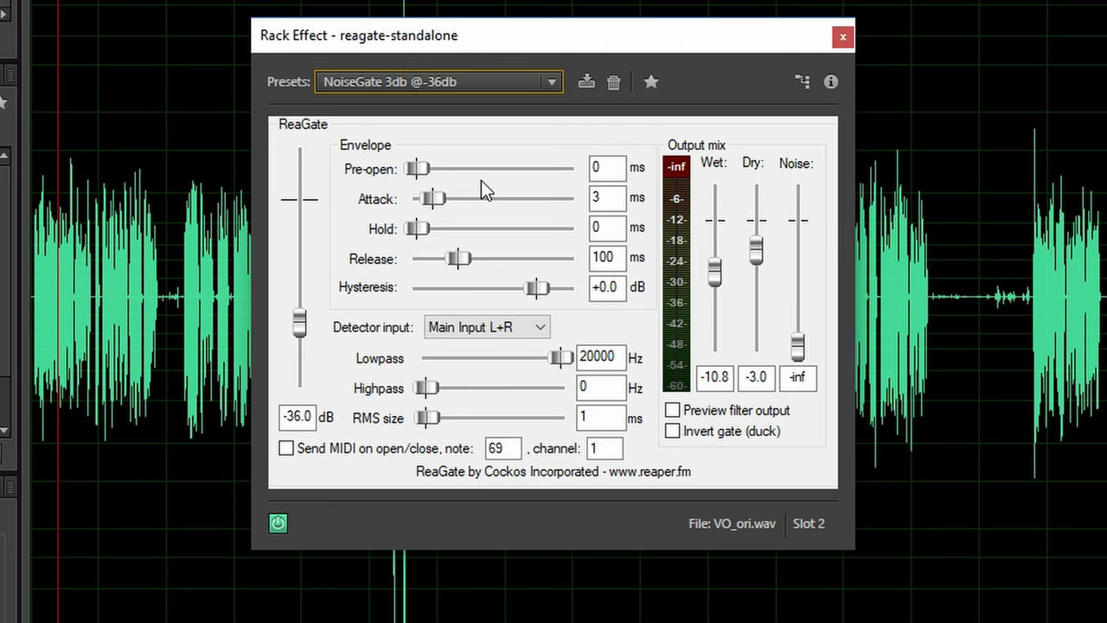
Step: Audition NoiseGate 6db @-33db, 9db @-36db and 12db @-36db, settling on 6db @-36db
click(485, 84)
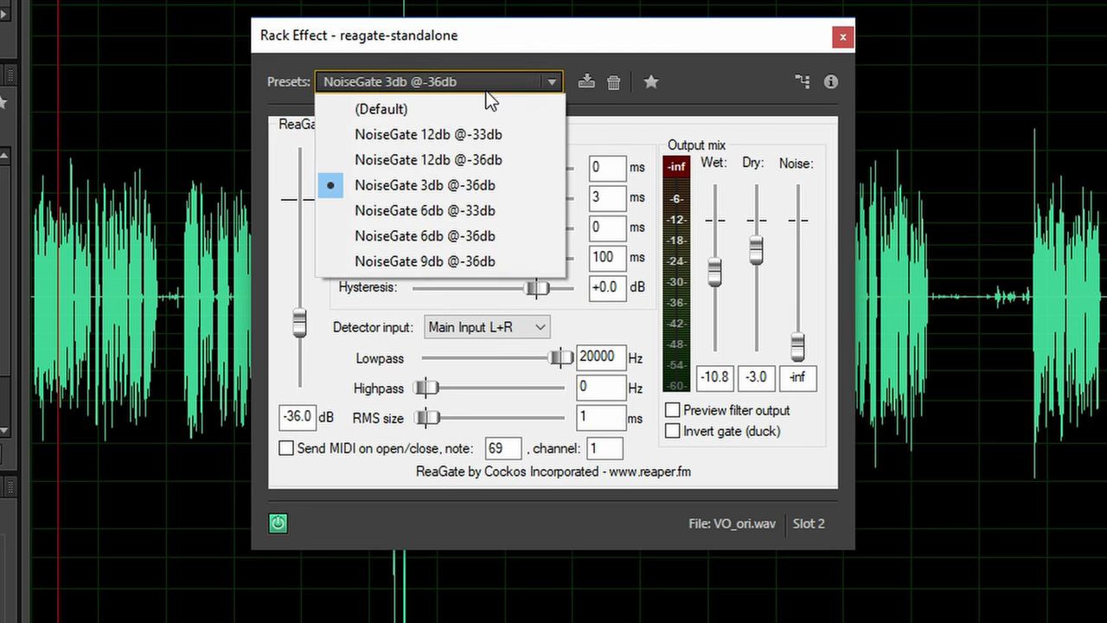
click(499, 213)
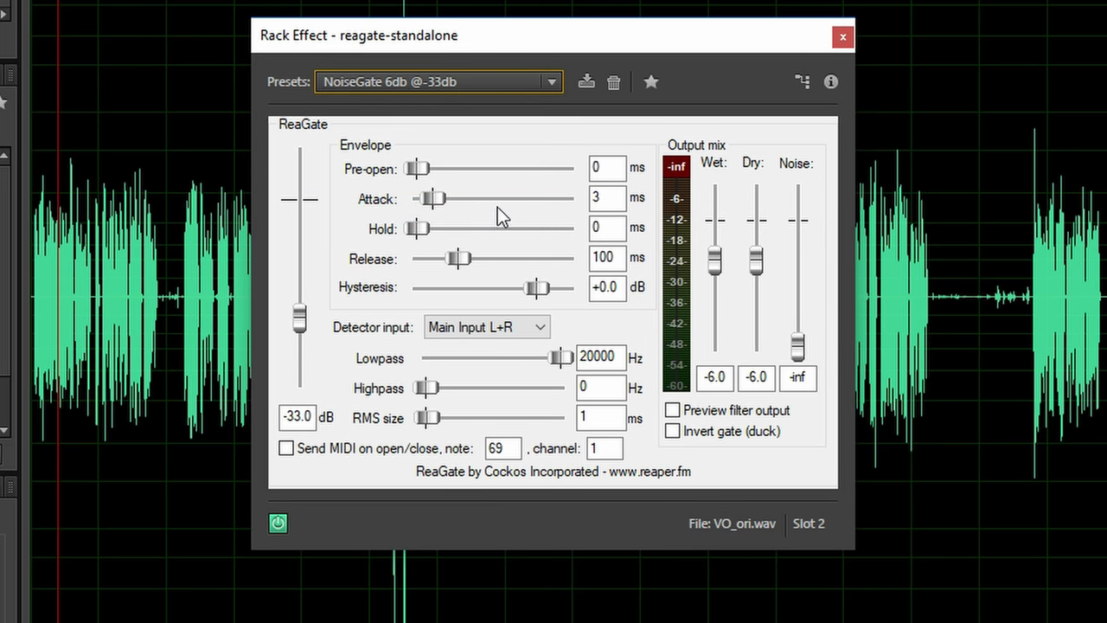
click(521, 81)
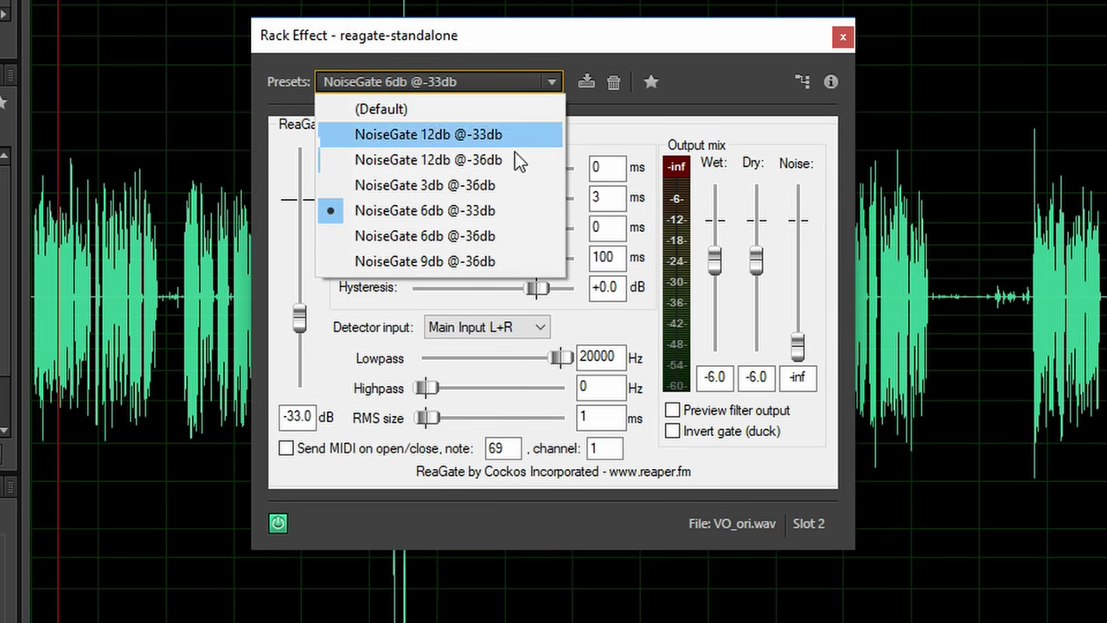
click(508, 257)
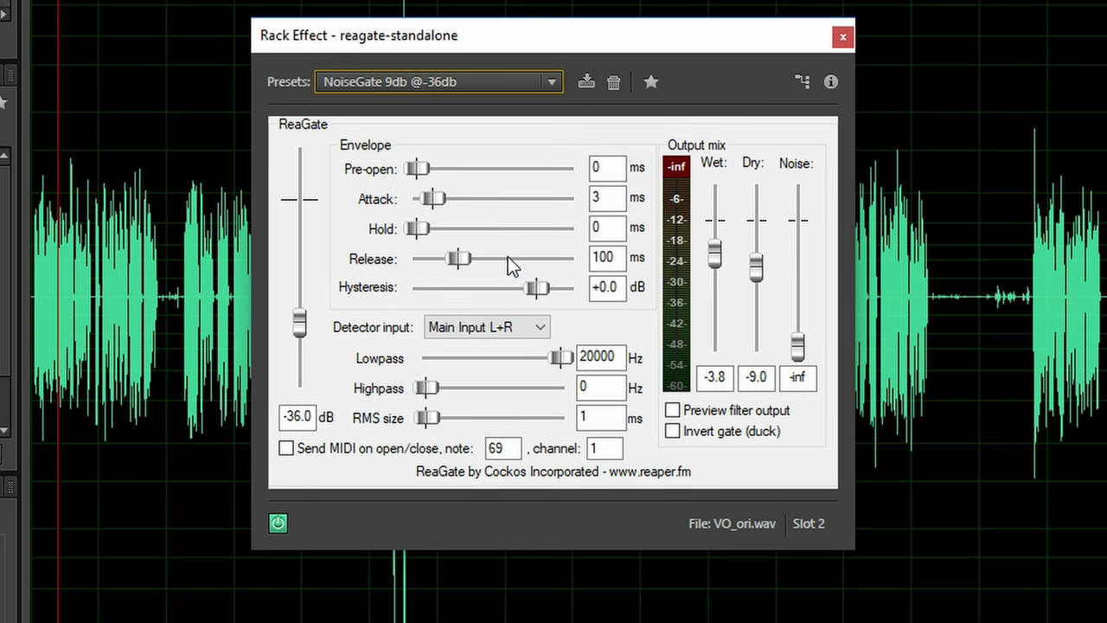
click(501, 80)
click(505, 150)
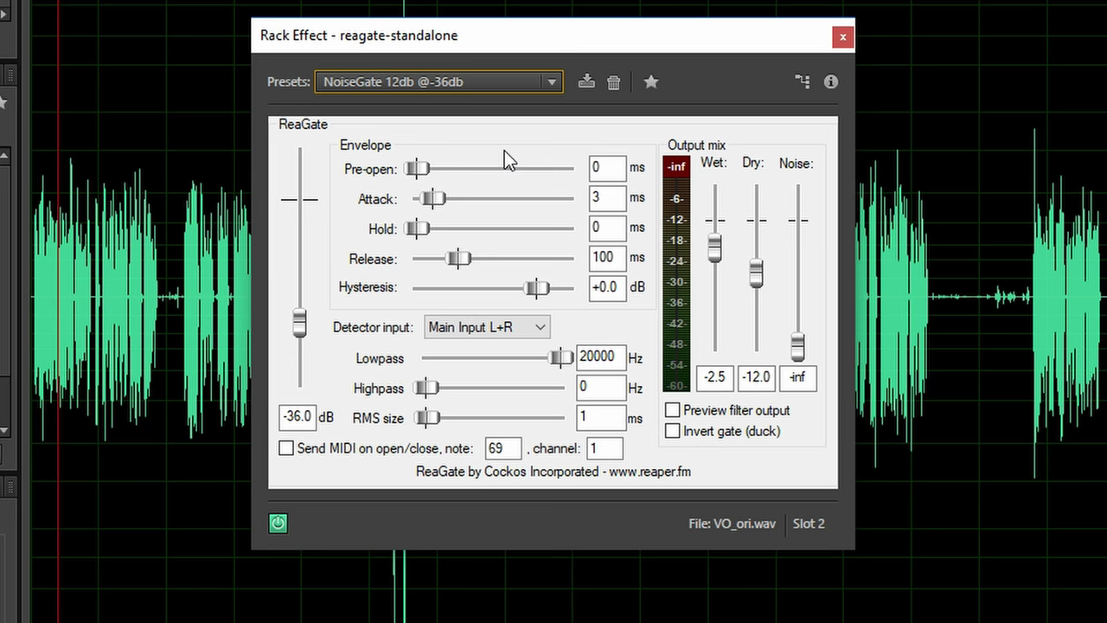
click(509, 82)
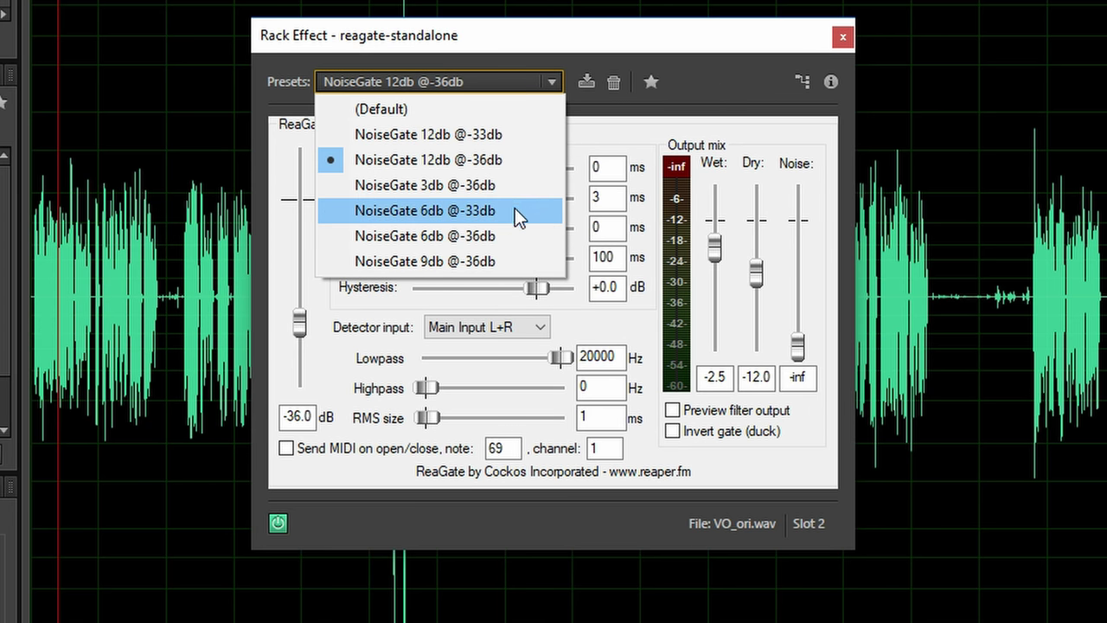
click(516, 237)
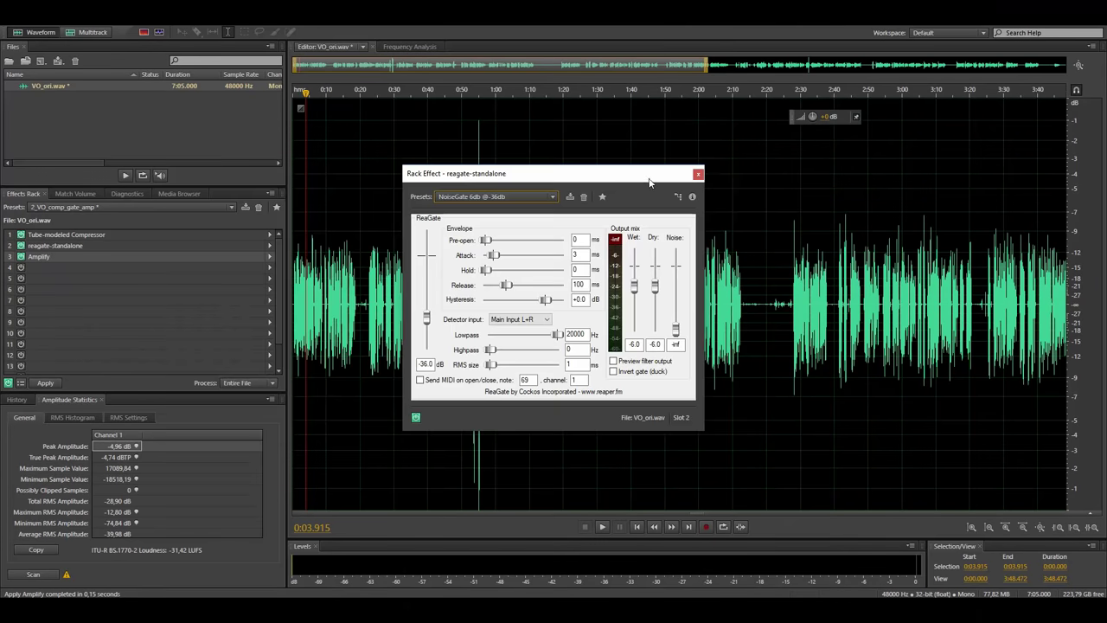
Step: Zoom into the waveform and select the gated quiet gap near 0:49.7
drag(645, 176, 249, 187)
scroll(461, 303, up, 10)
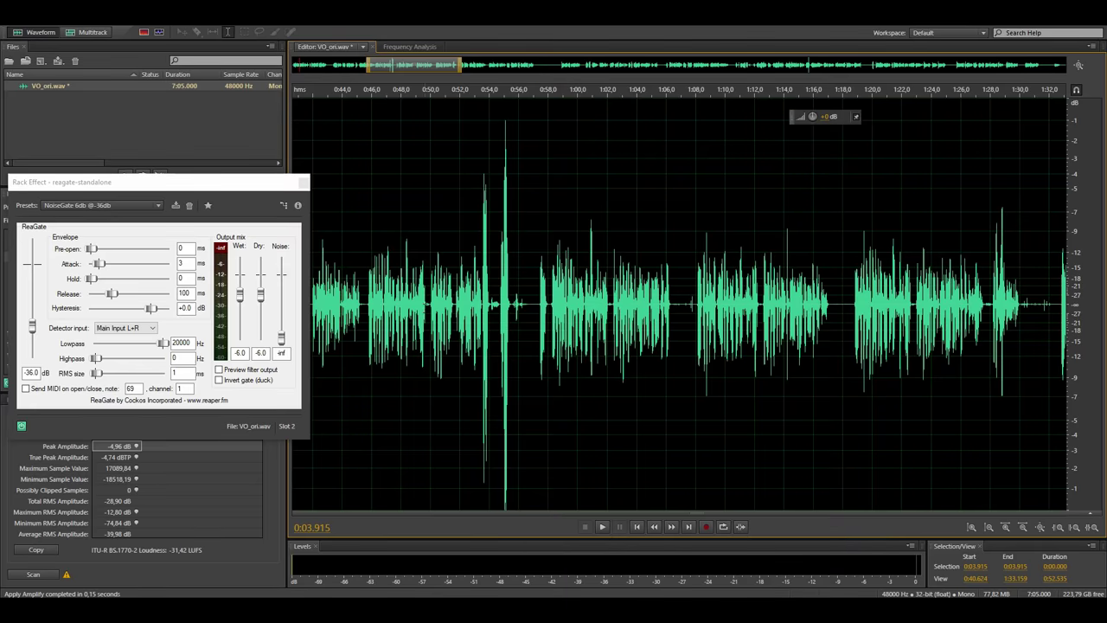
scroll(1097, 210, up, 2)
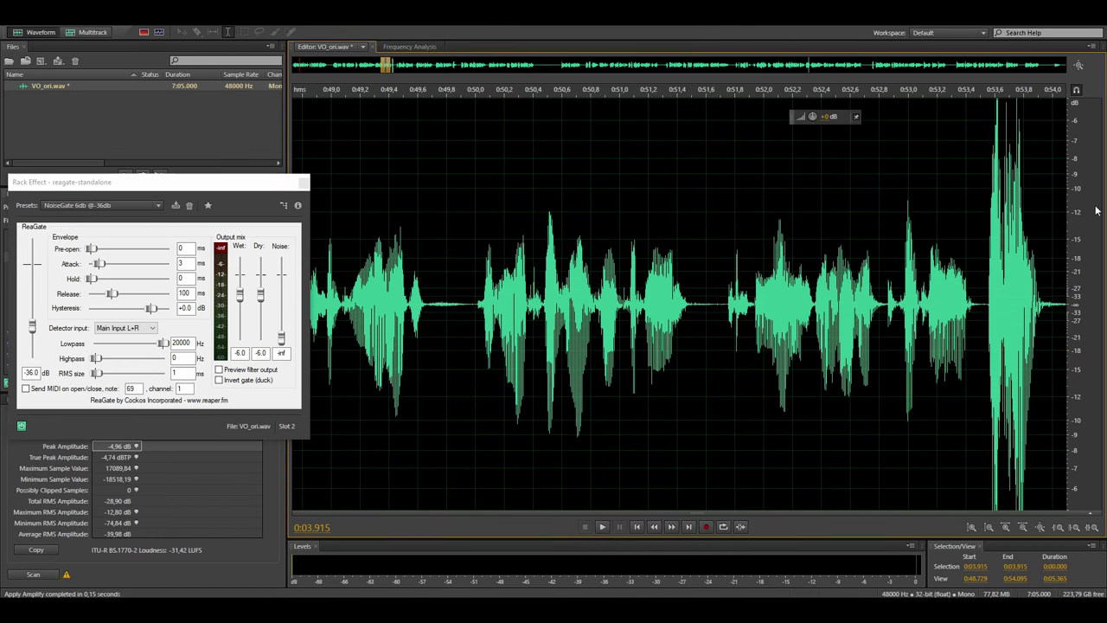
scroll(1097, 221, up, 3)
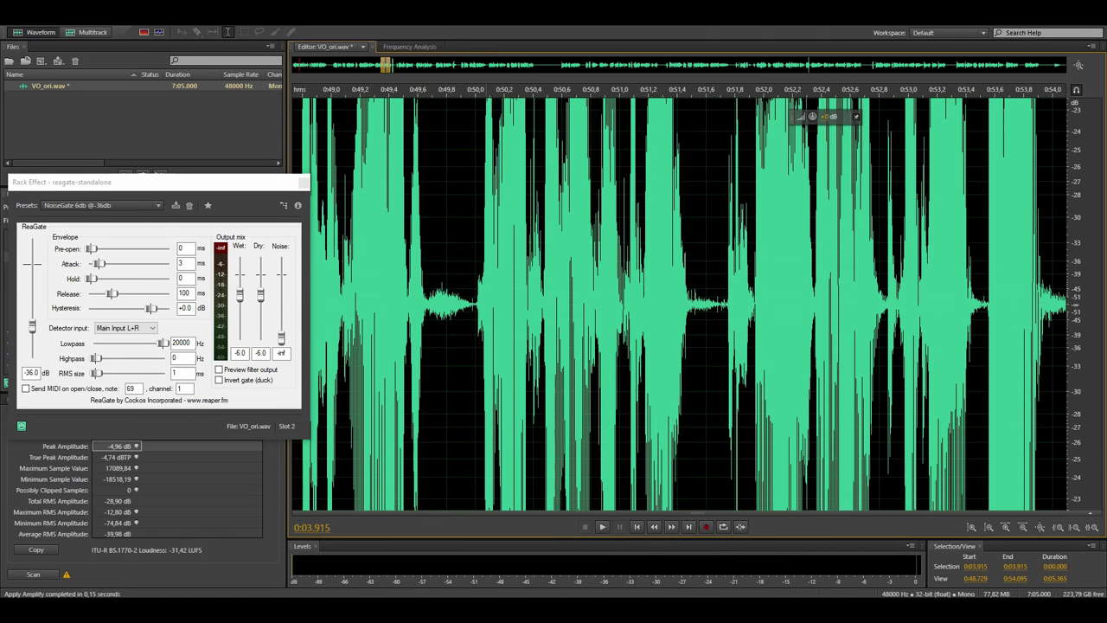
drag(430, 286, 465, 296)
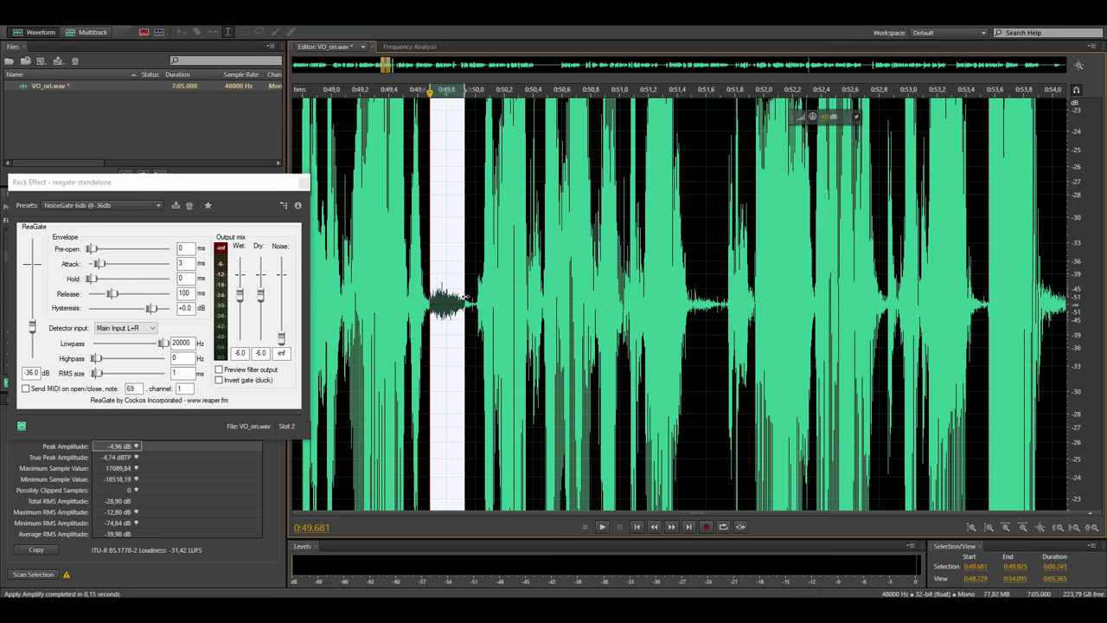
drag(220, 189, 714, 180)
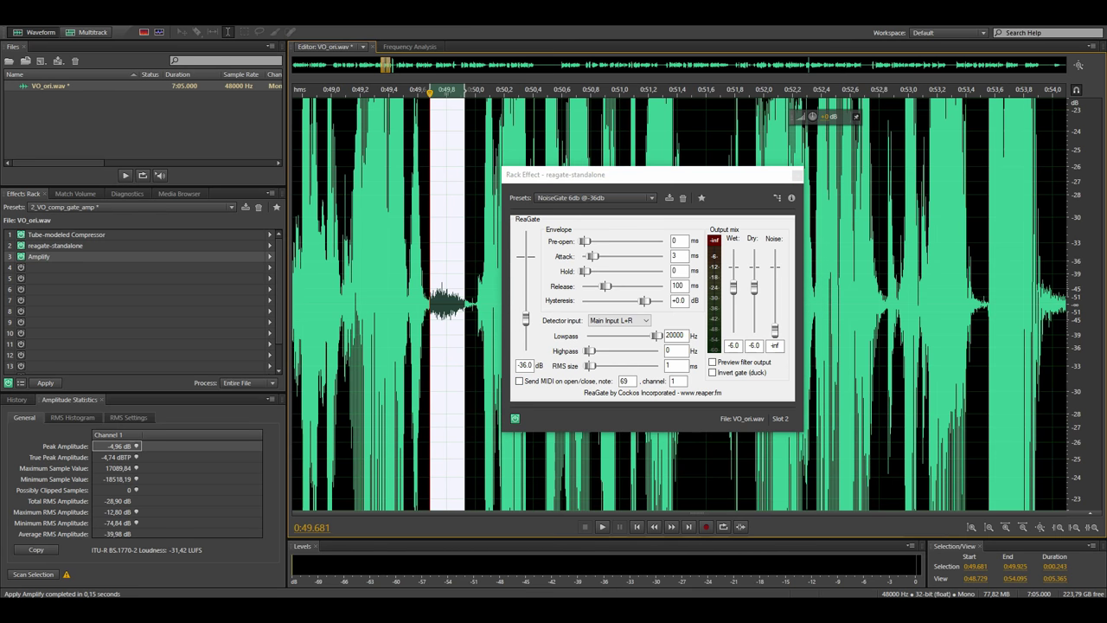
Step: Reset the amplitude zoom, zoom out to the whole file, and close ReaGate
click(477, 90)
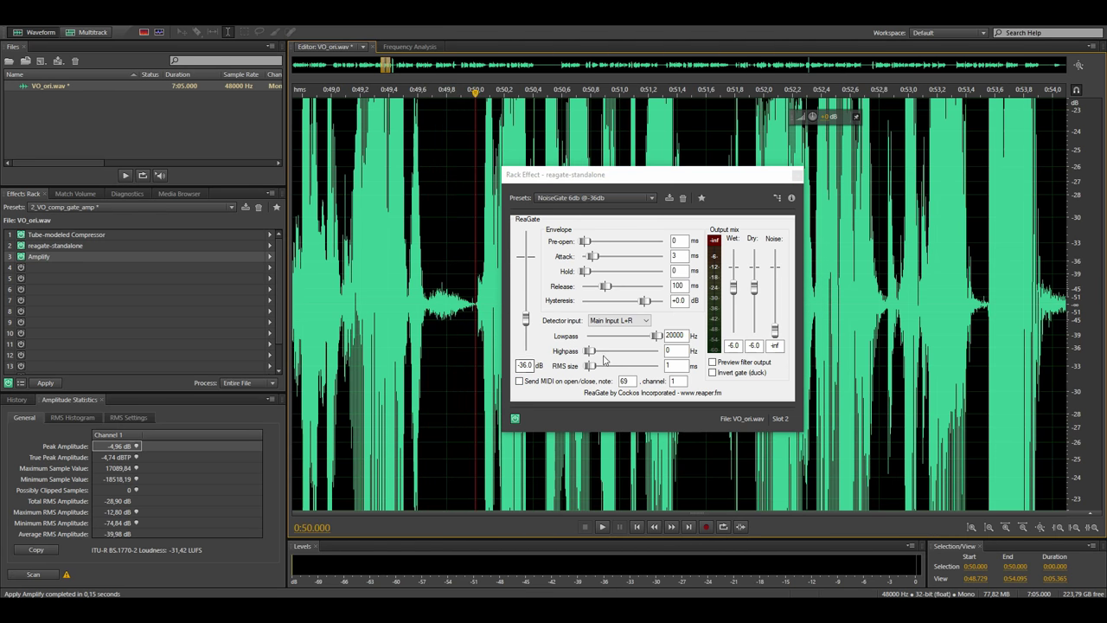
right_click(1082, 221)
click(1041, 251)
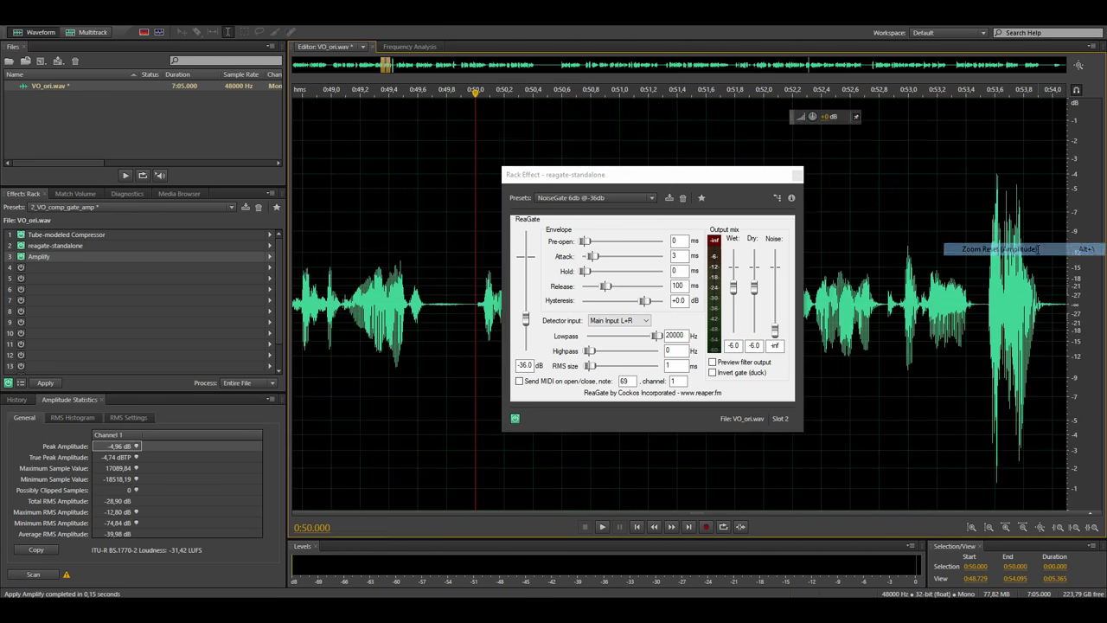
key(minus)
key(minus)
key(minus)
key(minus)
key(minus)
key(minus)
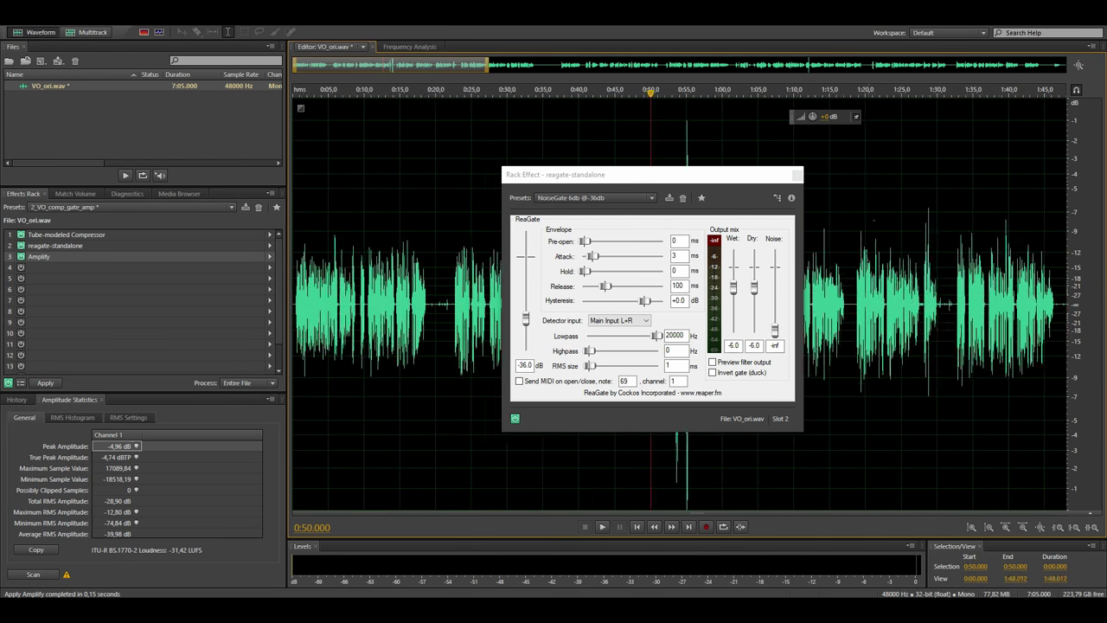
key(minus)
key(minus)
key(minus)
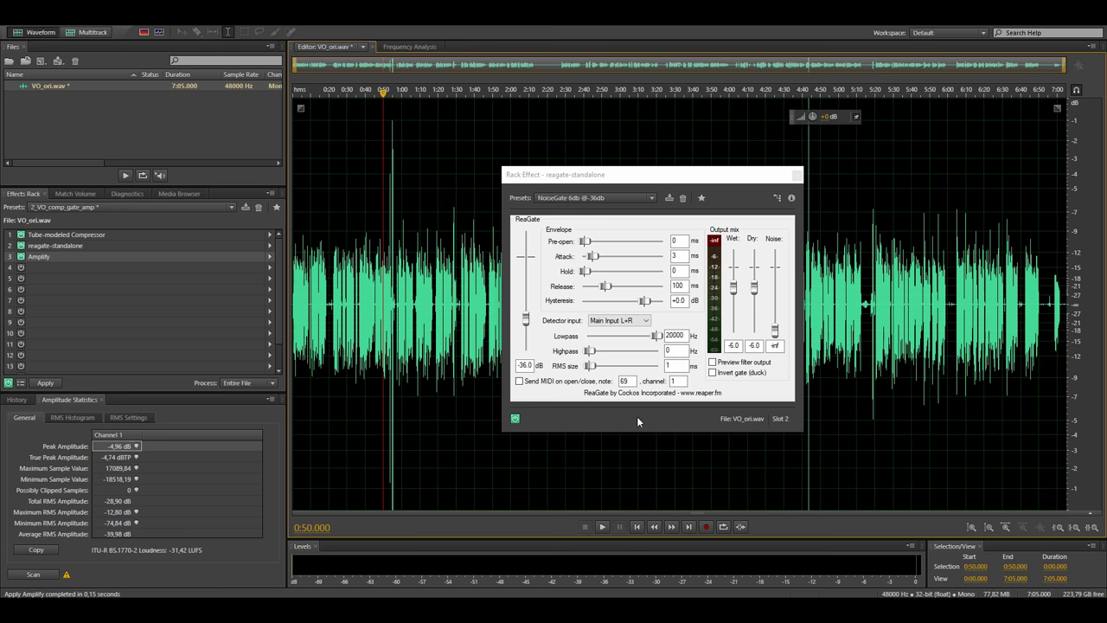
click(797, 175)
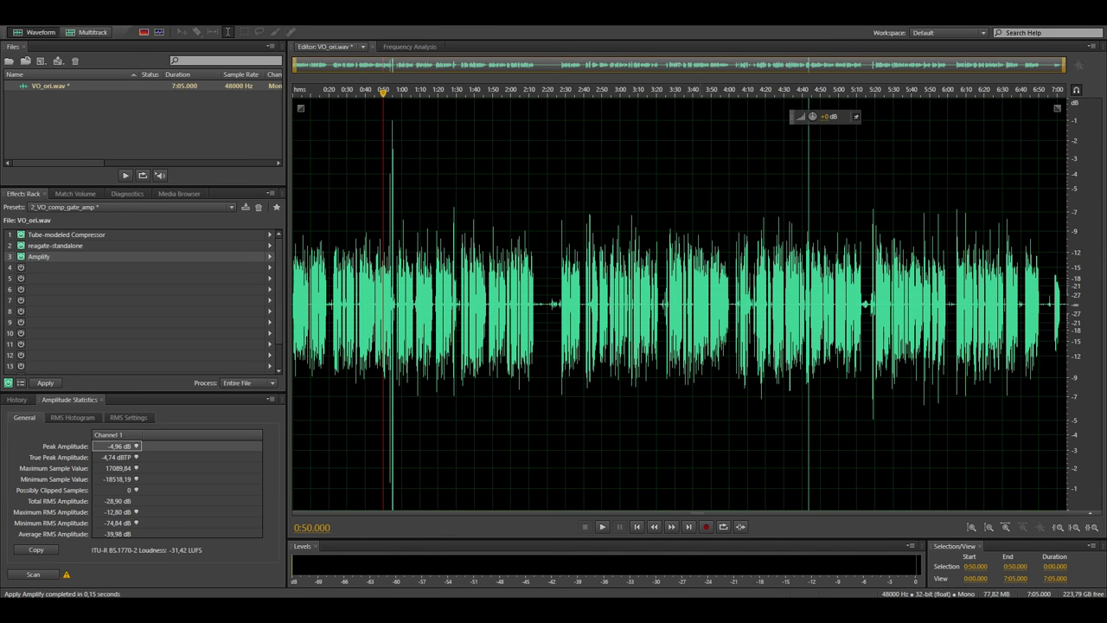
double_click(89, 255)
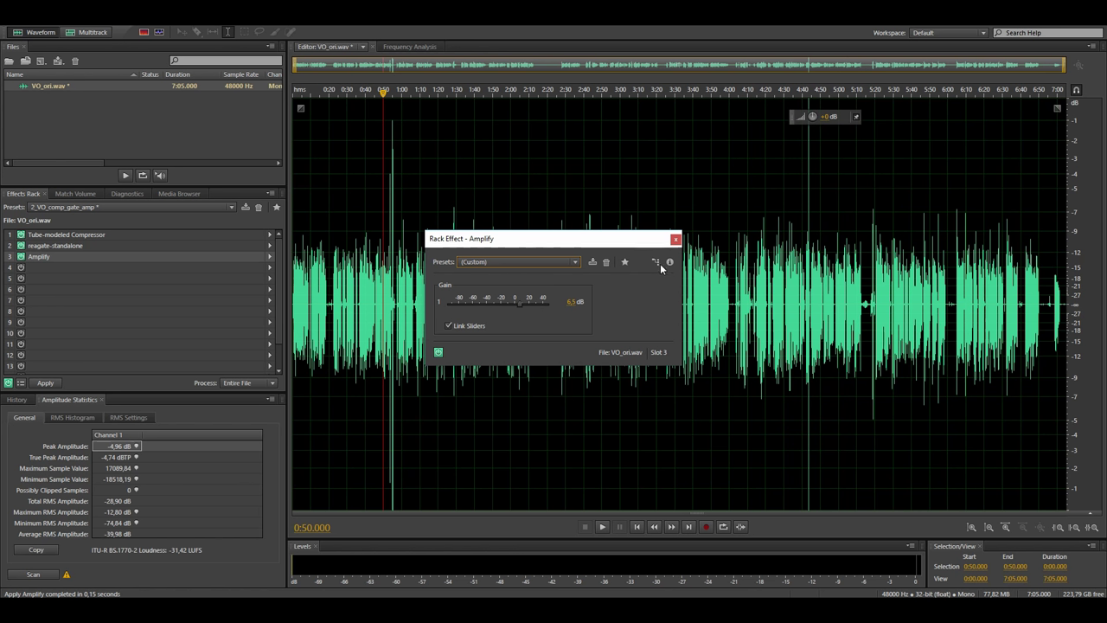
click(676, 240)
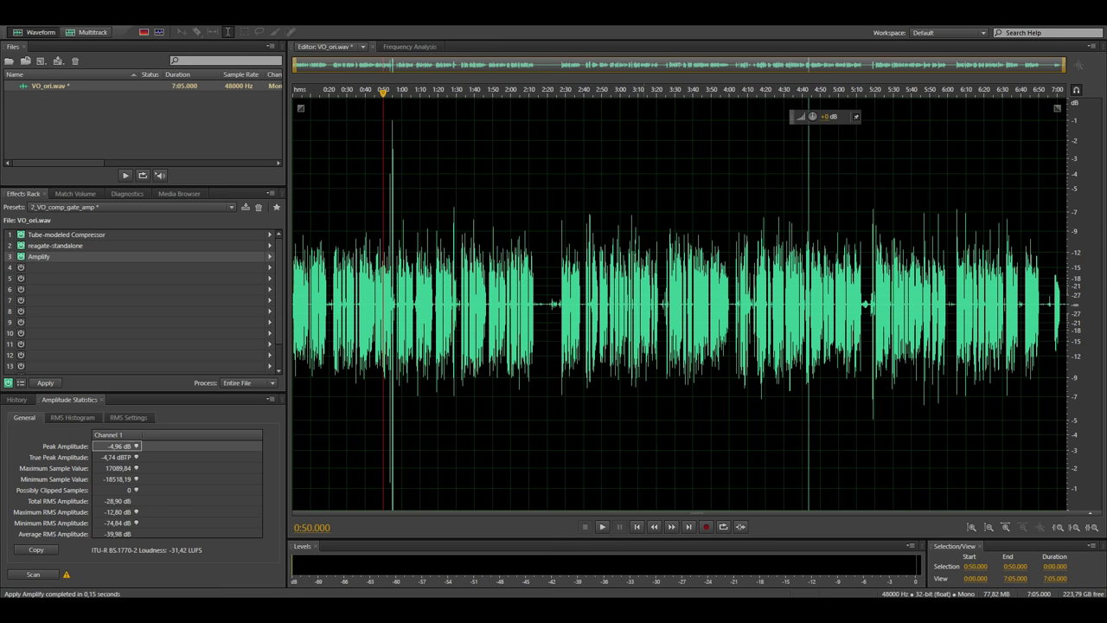
Step: Apply the compressor, ReaGate and amplify rack to the whole voiceover and play back the result
click(45, 384)
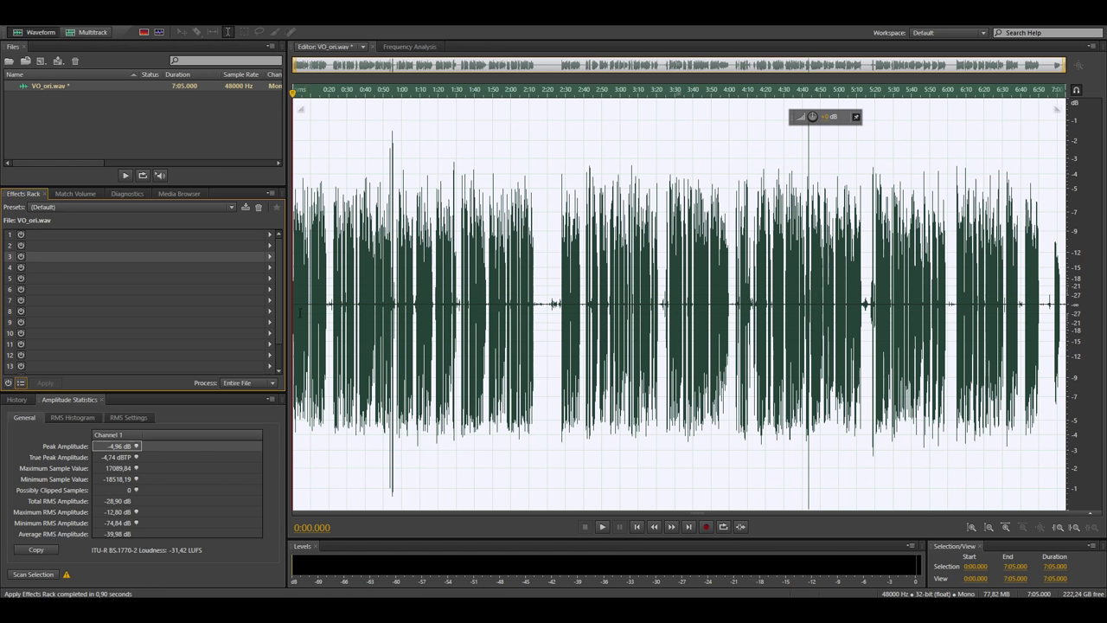
key(space)
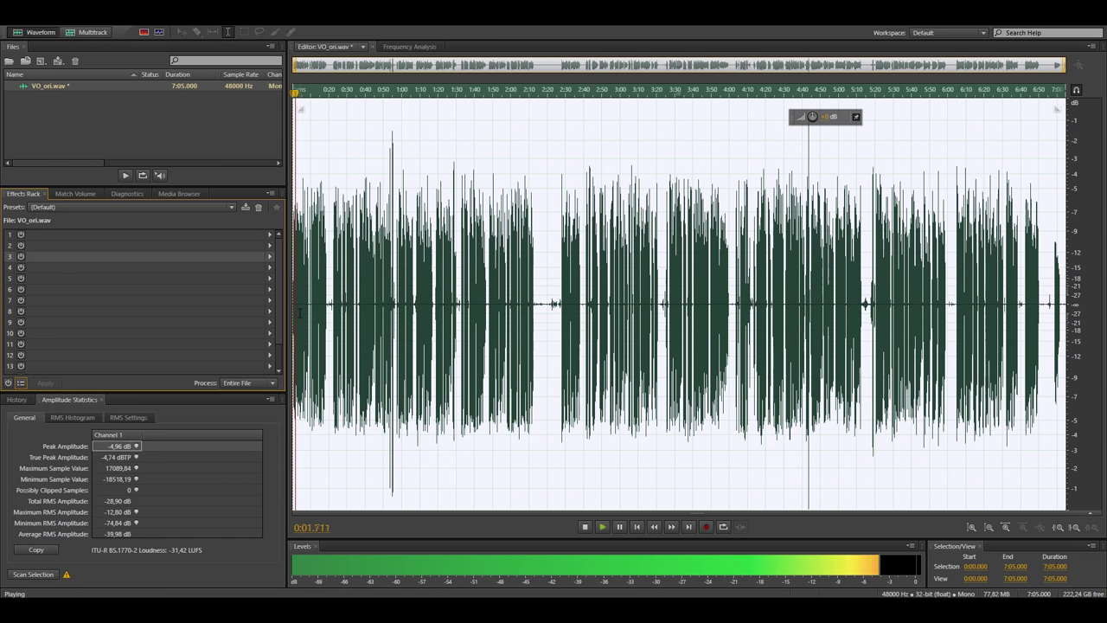
key(space)
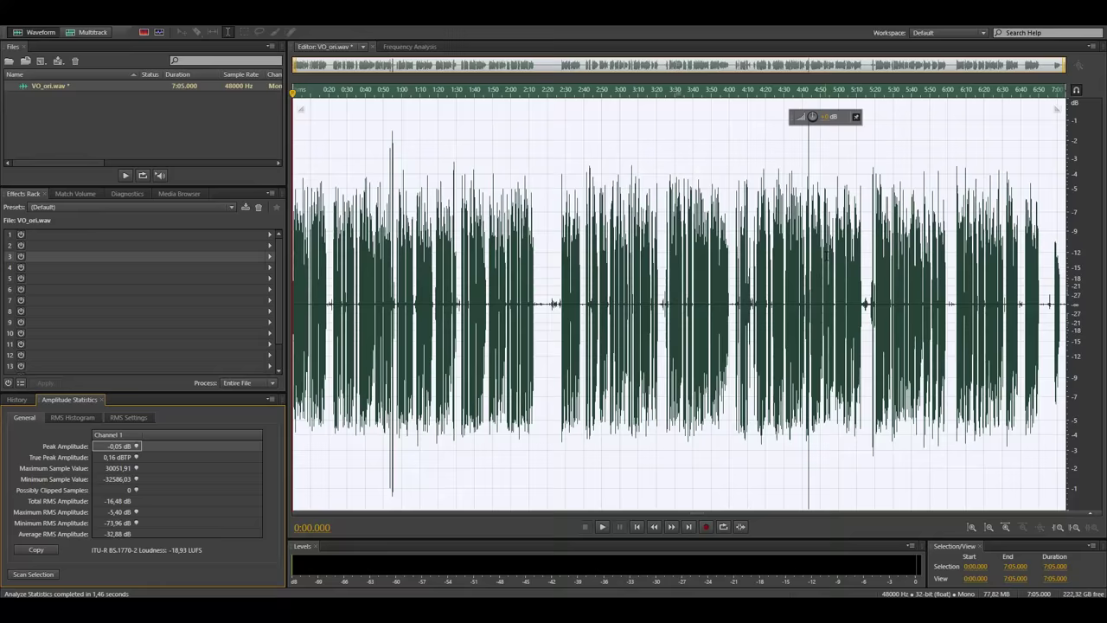
Step: Zoom in and turn down the volume of the overshooting peak near 4:43.7
scroll(797, 294, up, 5)
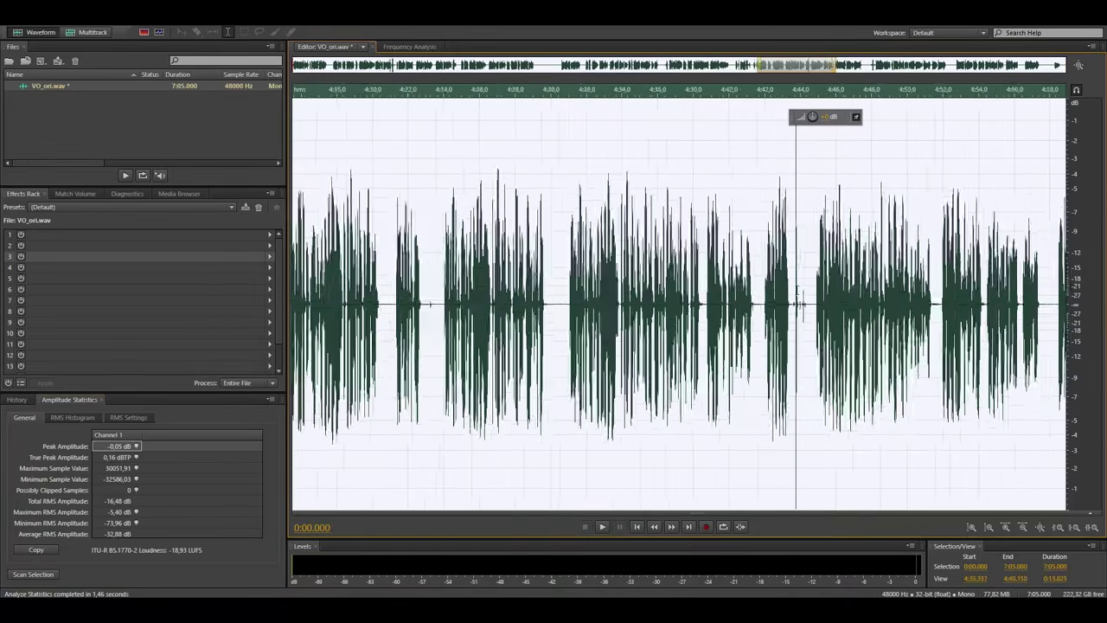
scroll(798, 294, up, 2)
drag(800, 304, 793, 304)
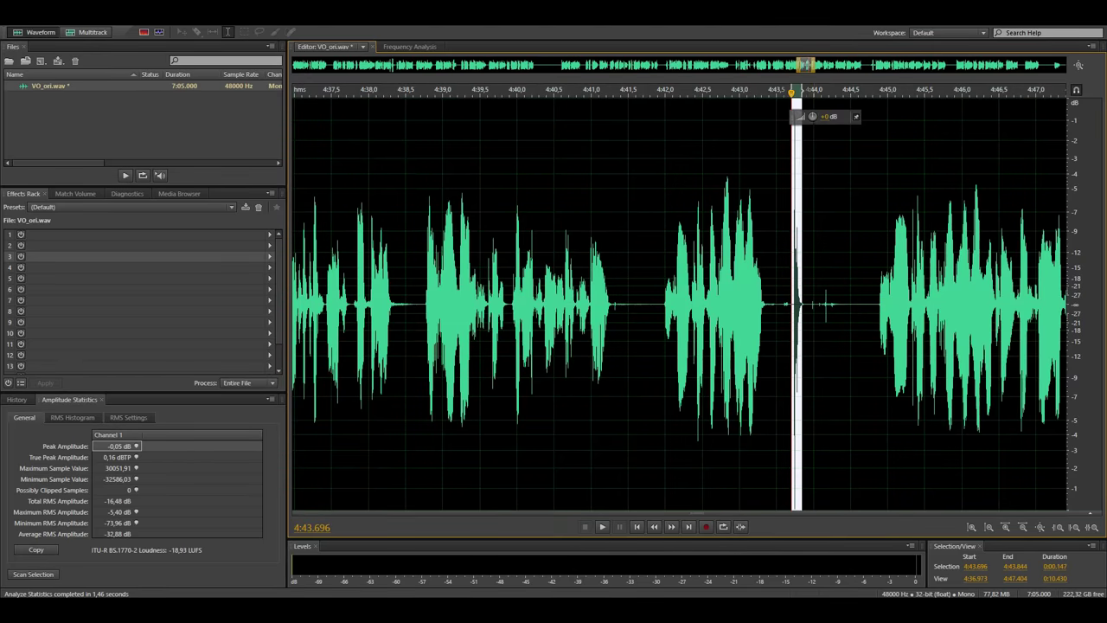
drag(813, 116, 814, 105)
Step: Lower the loud peak from 0:53.502 to 0:55.427, then deselect and zoom out
scroll(512, 355, down, 10)
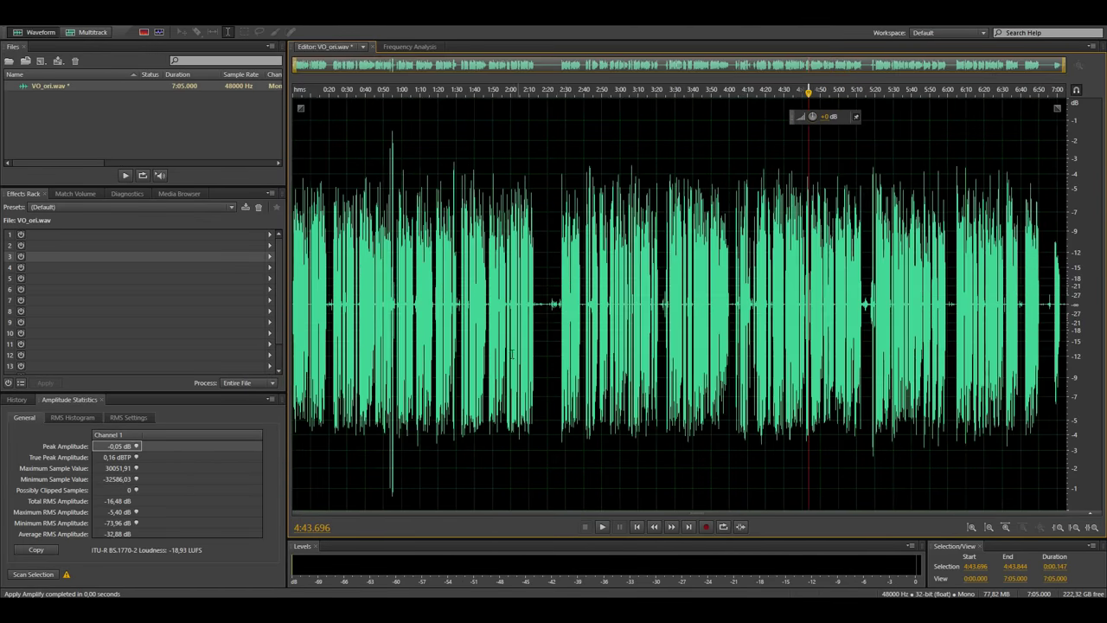
scroll(381, 346, up, 10)
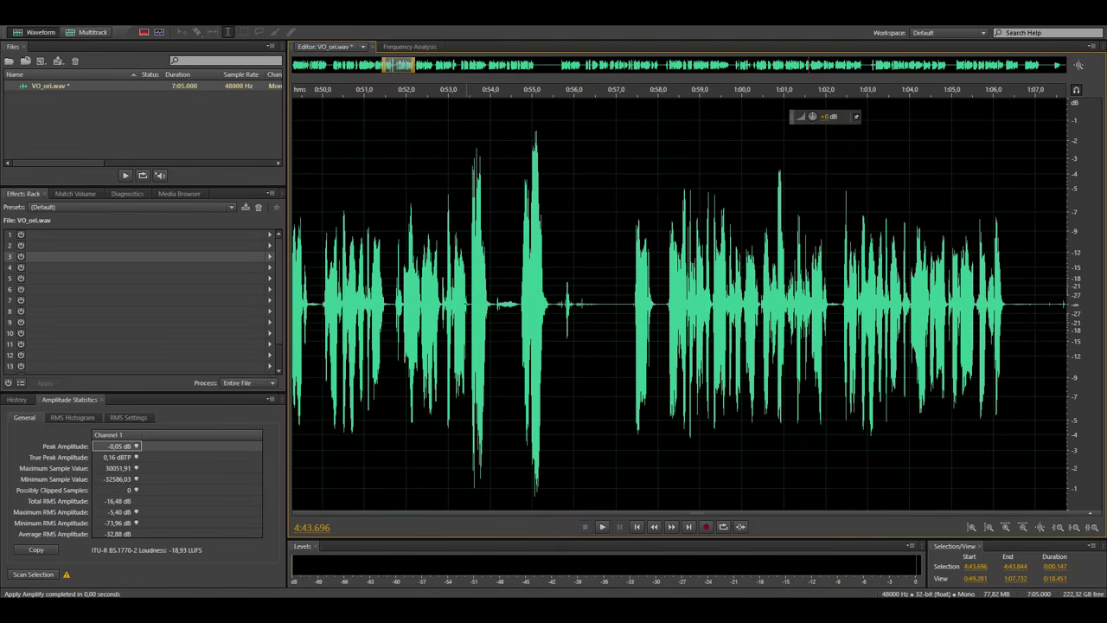
drag(470, 302, 550, 303)
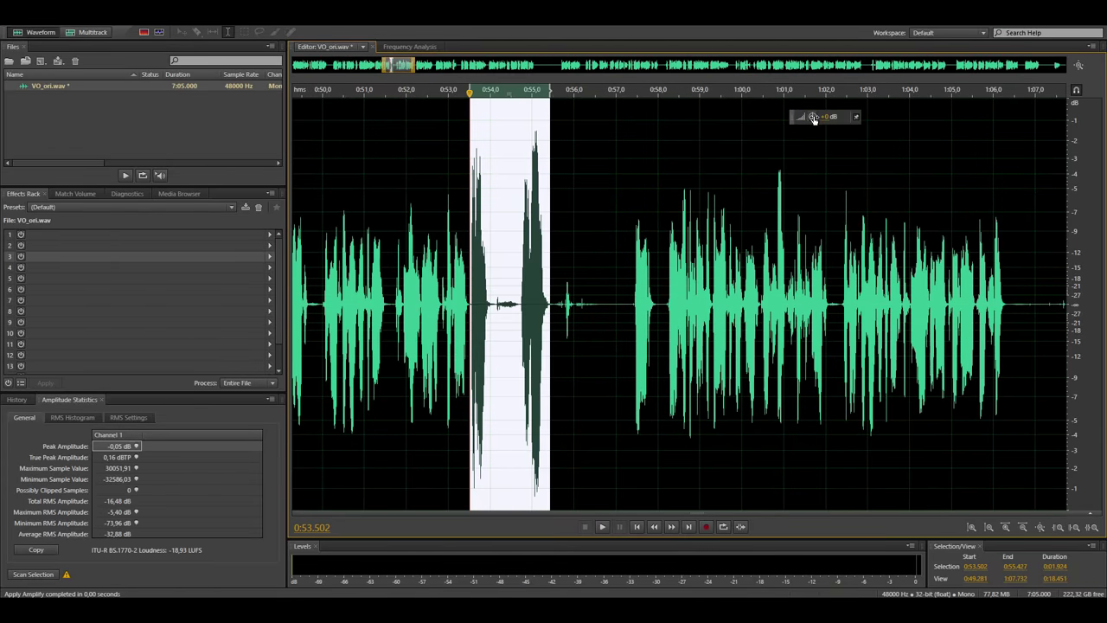
click(605, 337)
scroll(571, 350, down, 10)
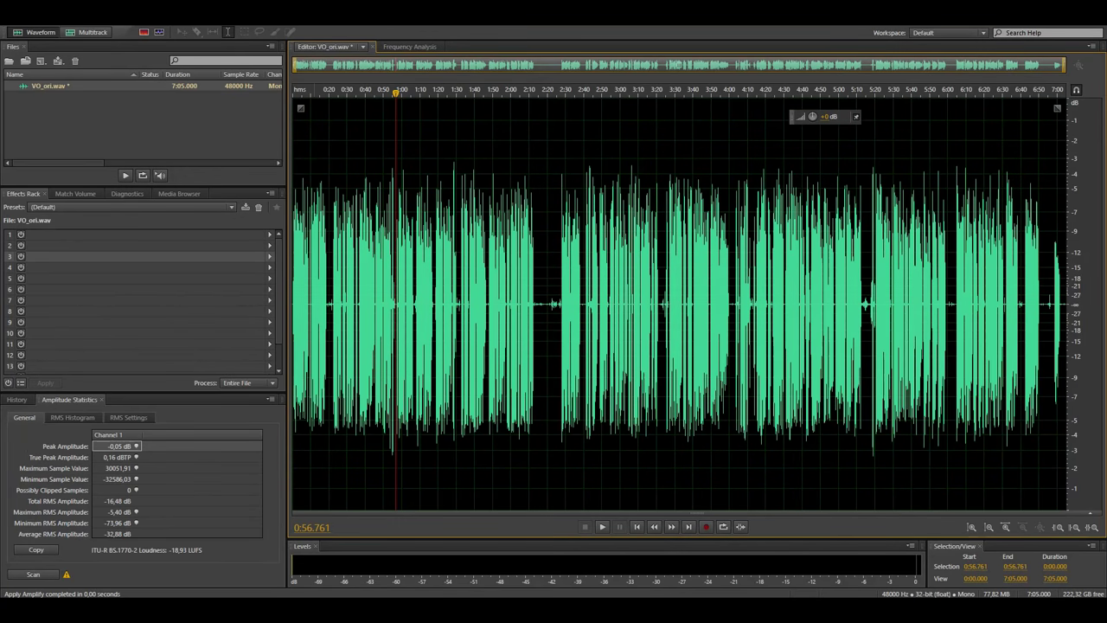
Step: Return the playback position to the start of VO_ori.wav
key(Home)
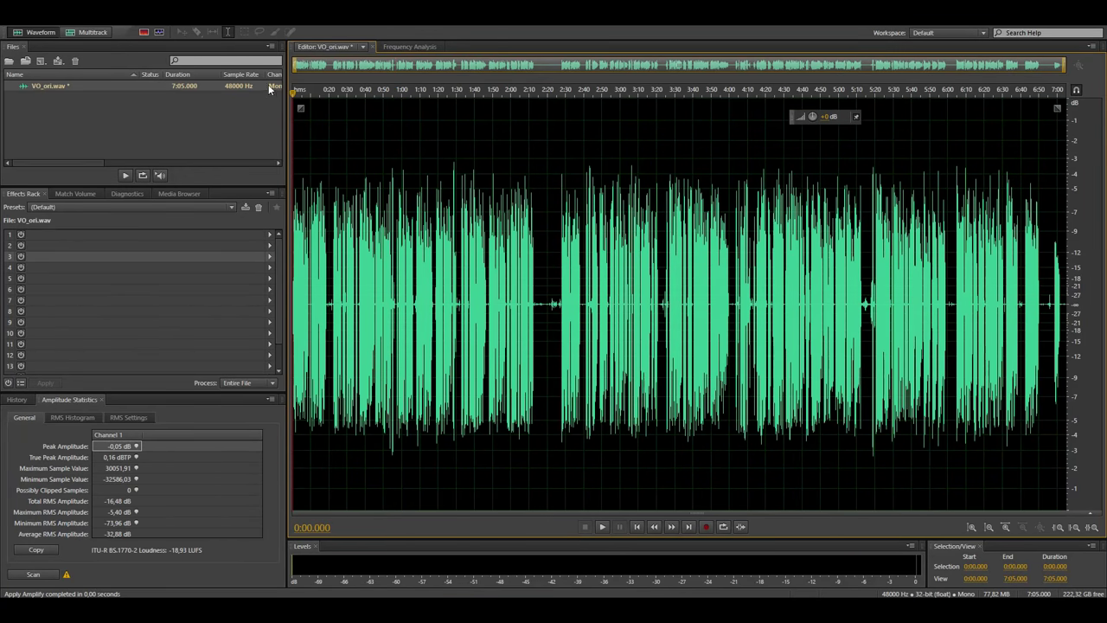